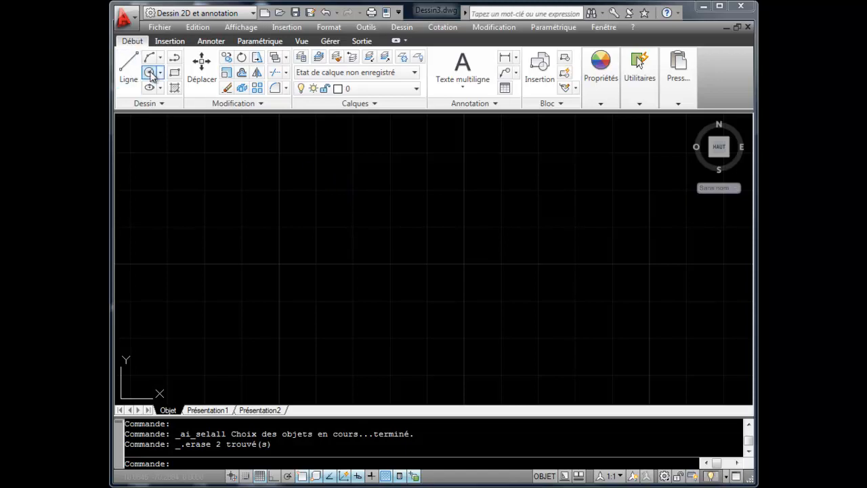
Draw a circle with a radius of 30 in the middle of the drawing area.
click(149, 72)
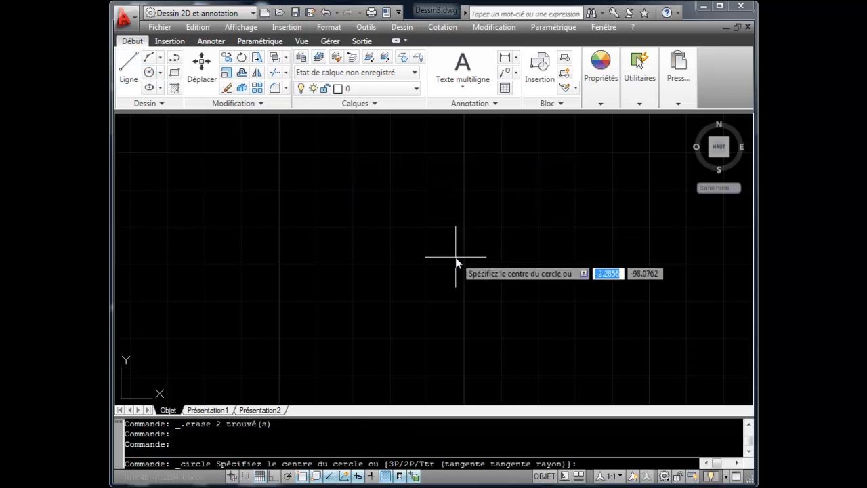
click(437, 256)
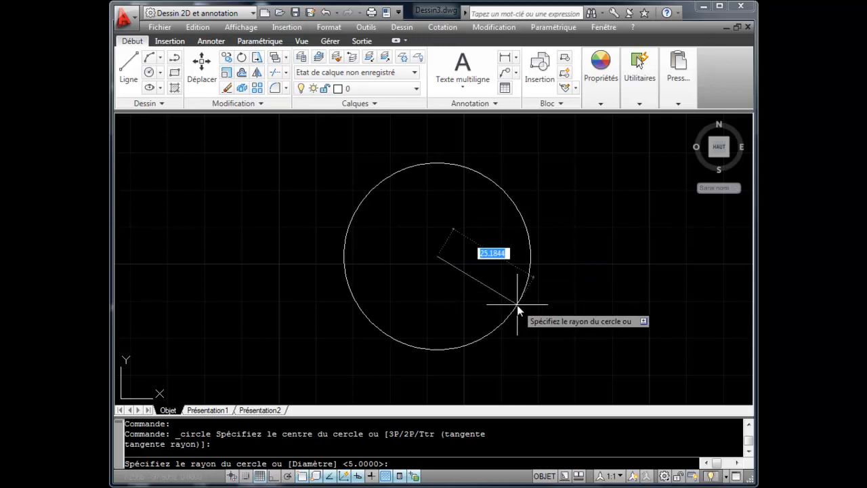
key(Return)
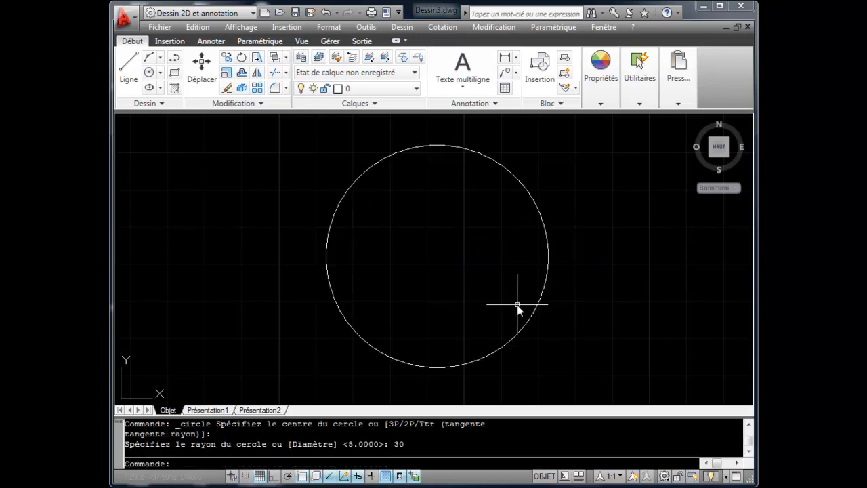
middle_drag(416, 232, 415, 245)
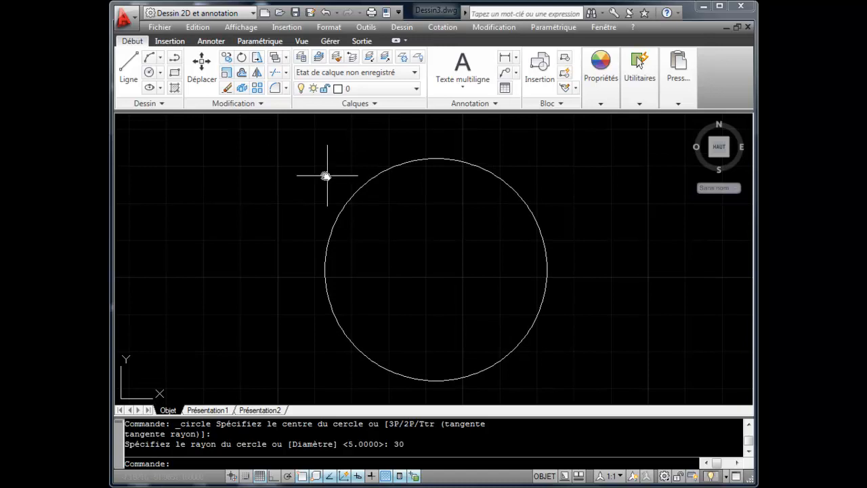
Draw a circle with a radius of 5 centred on the top quadrant point of the large circle.
click(149, 74)
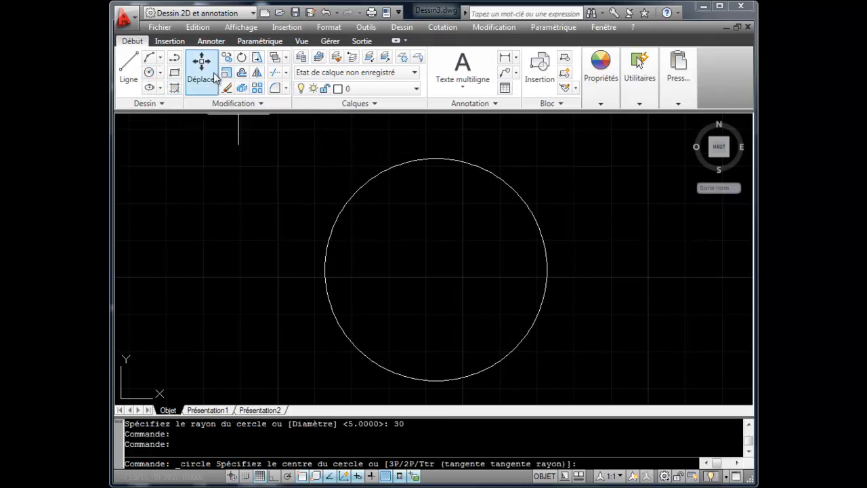
click(435, 160)
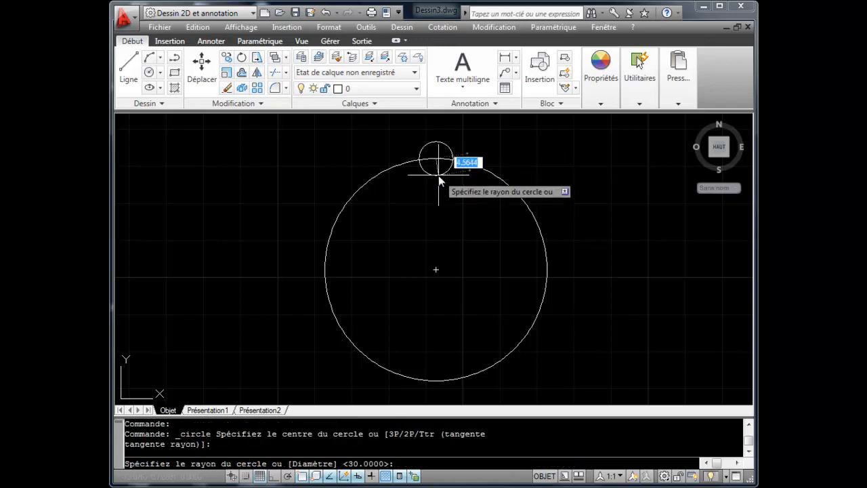
key(Return)
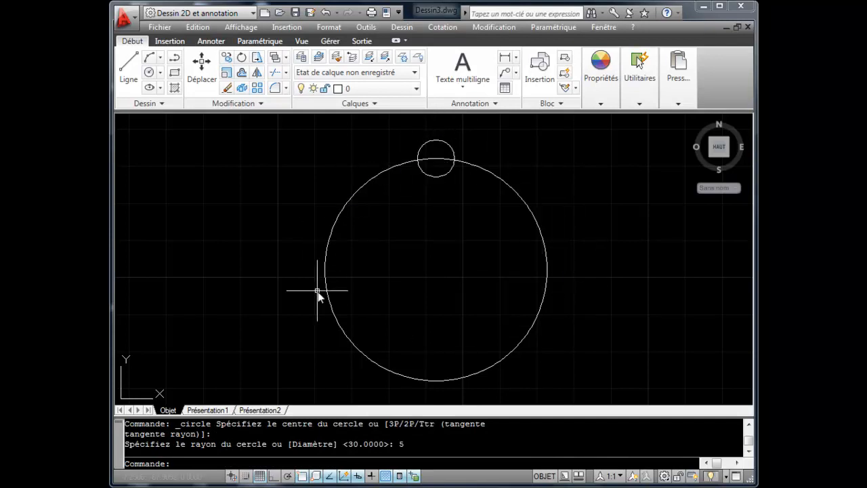
Create a polar array of the small circle with 10 items over 360° around the large circle's centre.
click(257, 89)
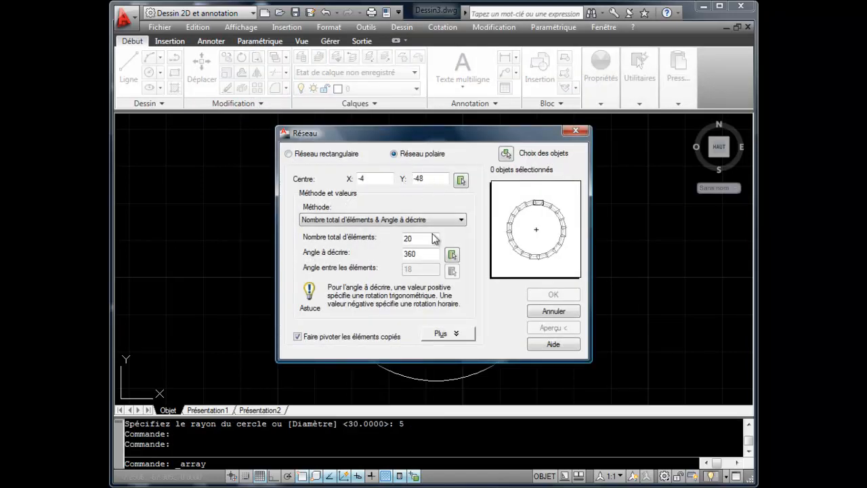
drag(415, 235, 404, 233)
click(505, 155)
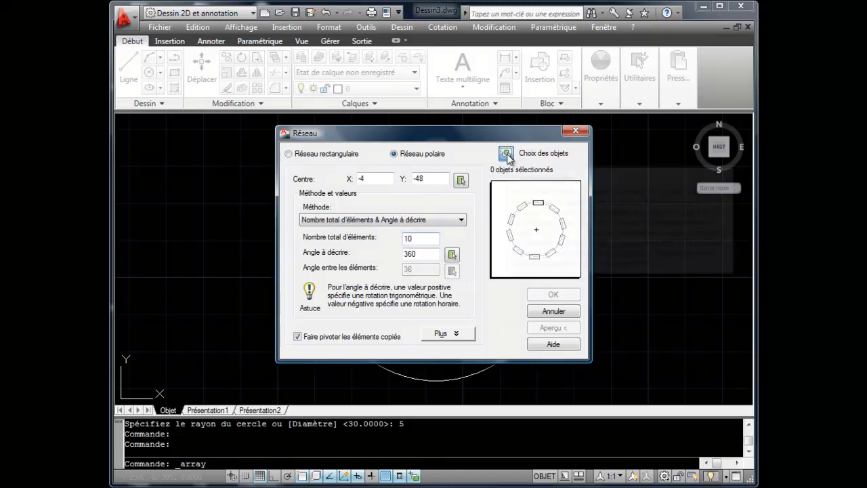
click(452, 146)
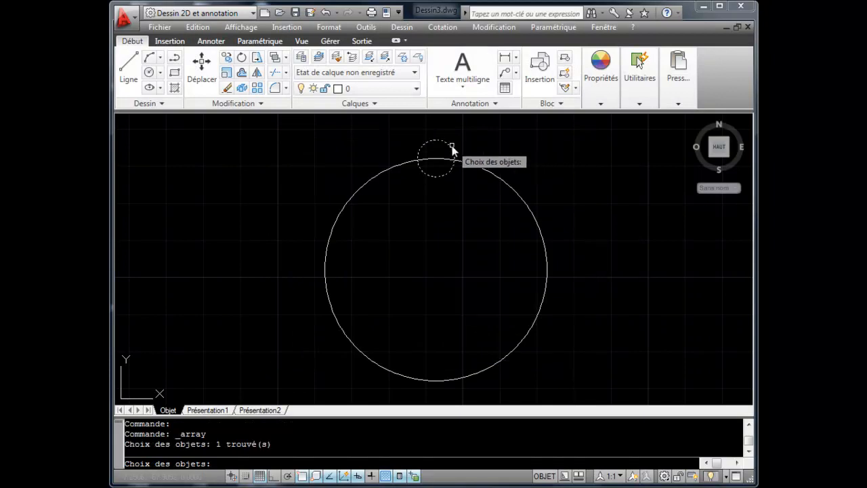
key(Return)
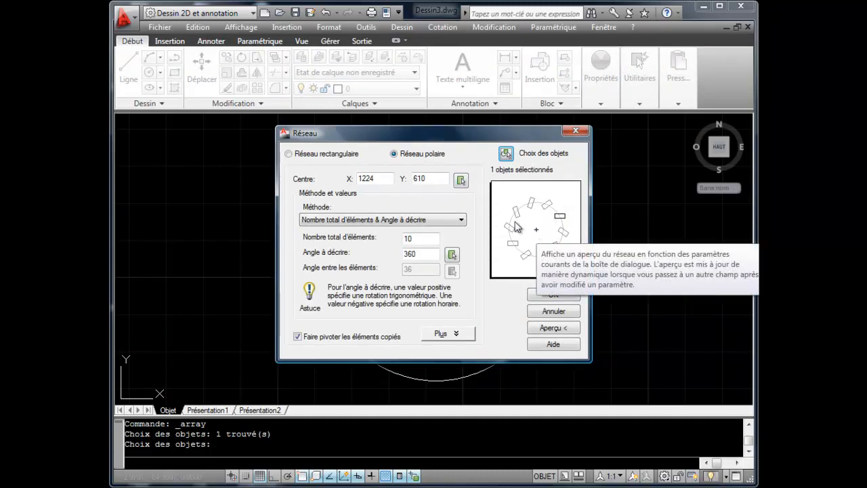
click(461, 179)
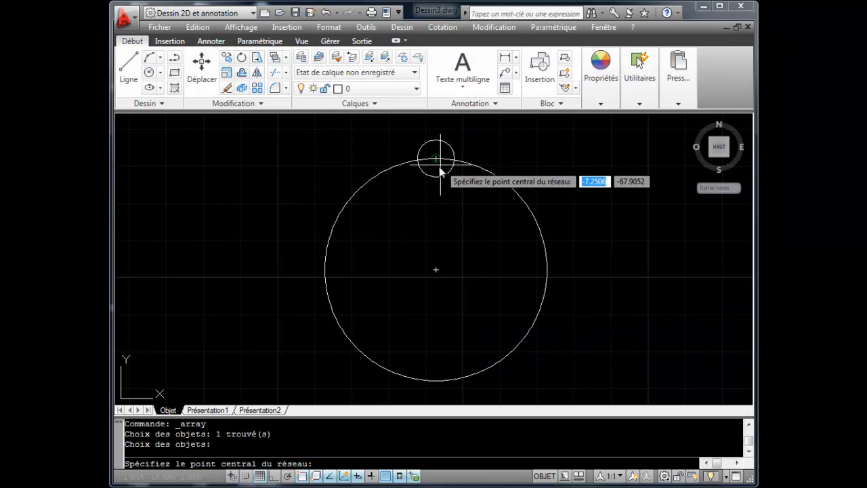
click(435, 269)
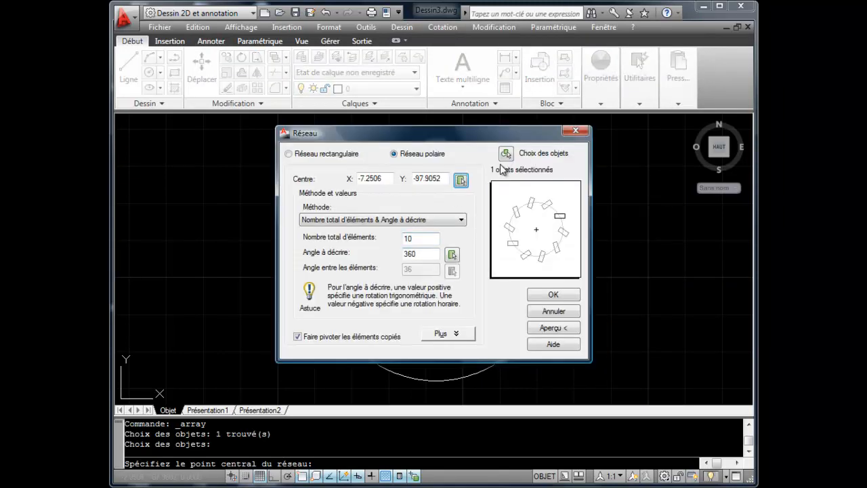
click(545, 328)
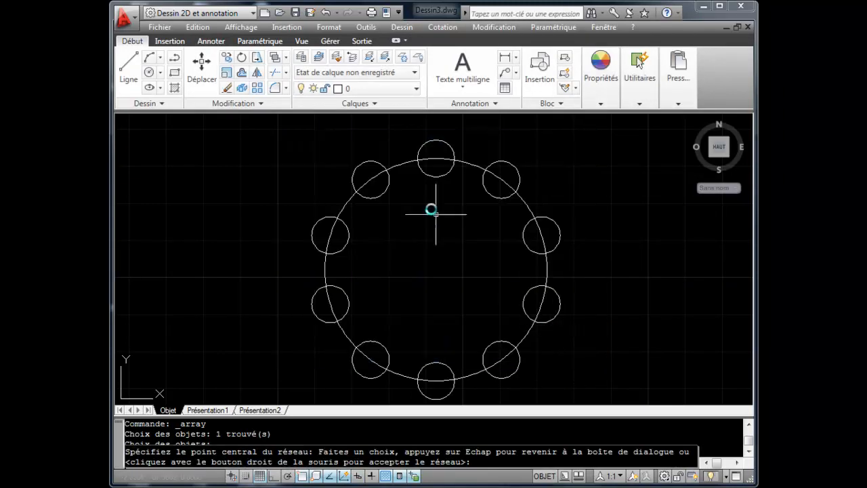
right_click(515, 235)
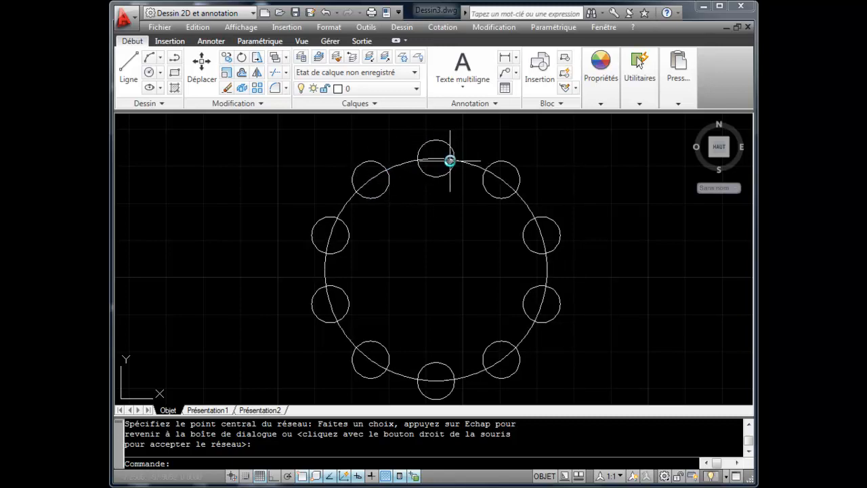
Convert the large circle and all the small circles into regions.
click(162, 105)
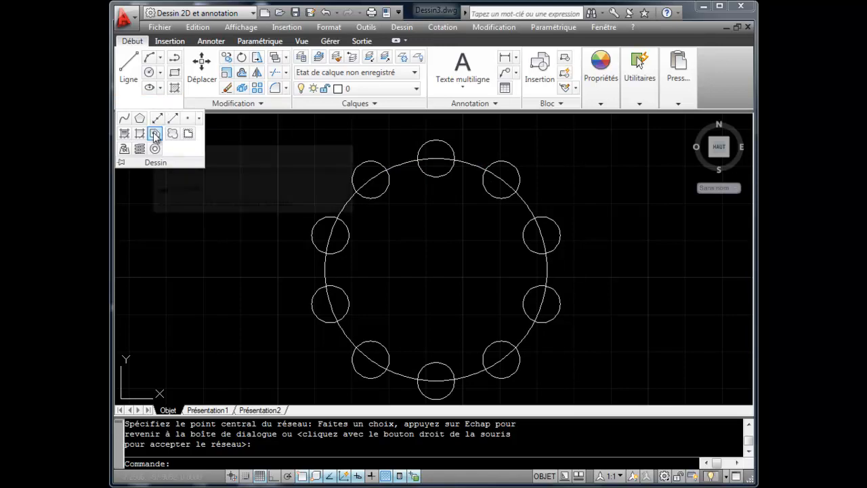
click(154, 134)
drag(620, 146, 267, 397)
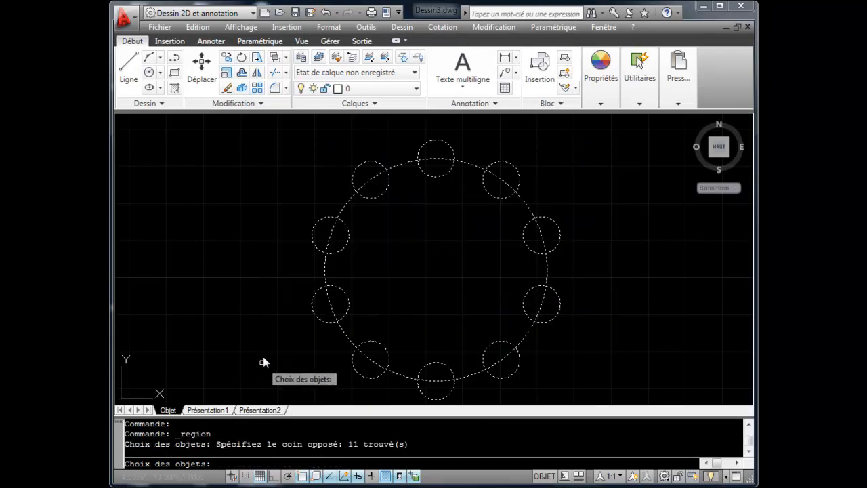
key(Return)
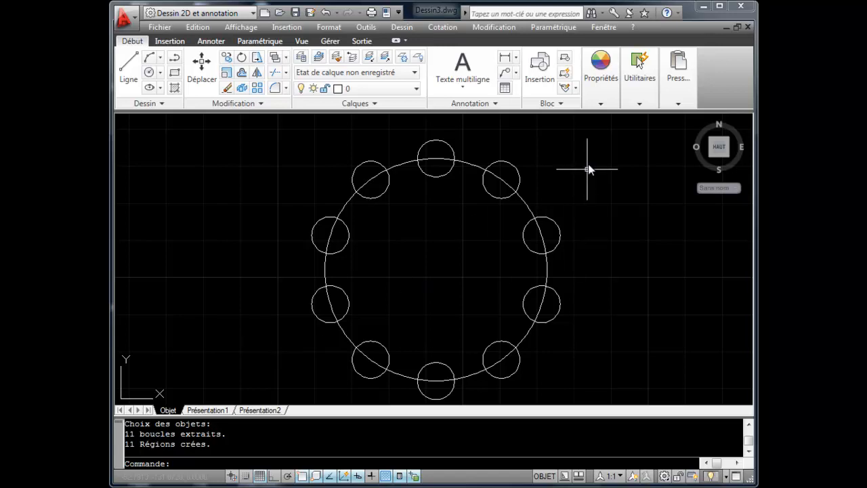
Start a Subtract operation with the large circle as the region to subtract from.
click(486, 27)
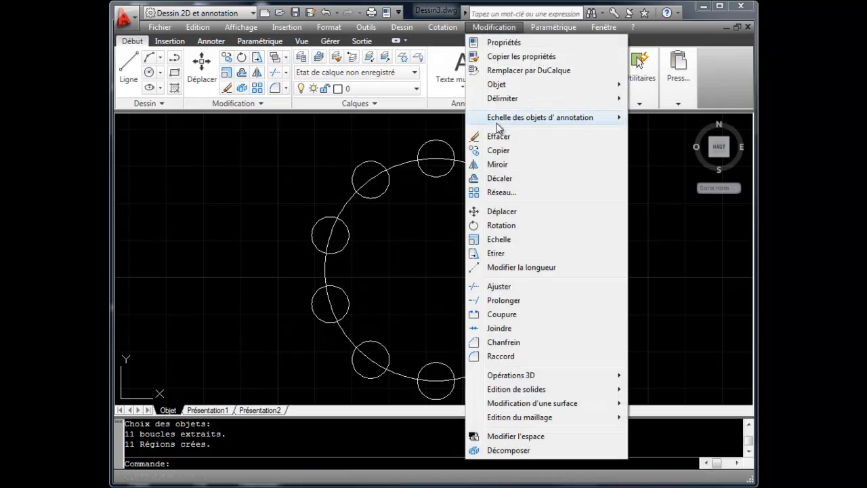
mouse_move(510, 393)
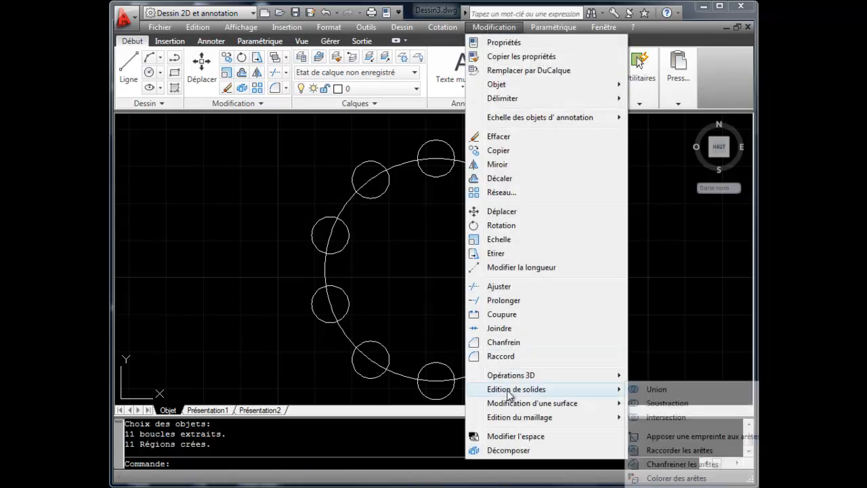
click(651, 403)
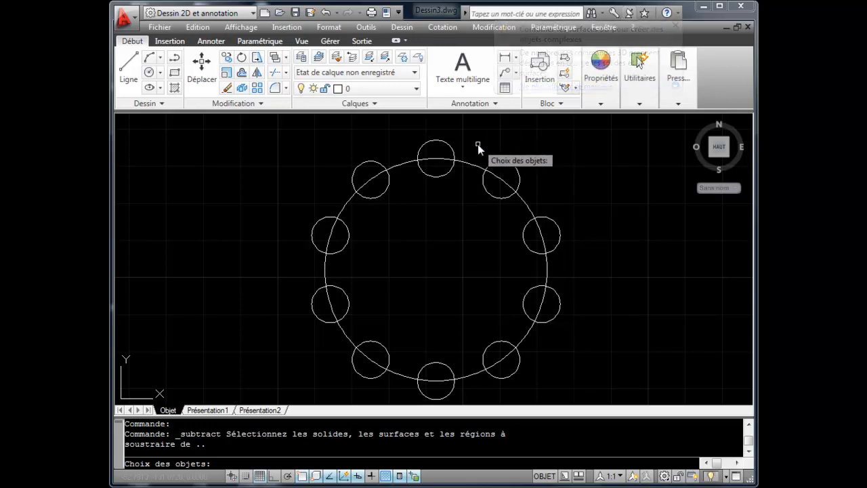
click(467, 162)
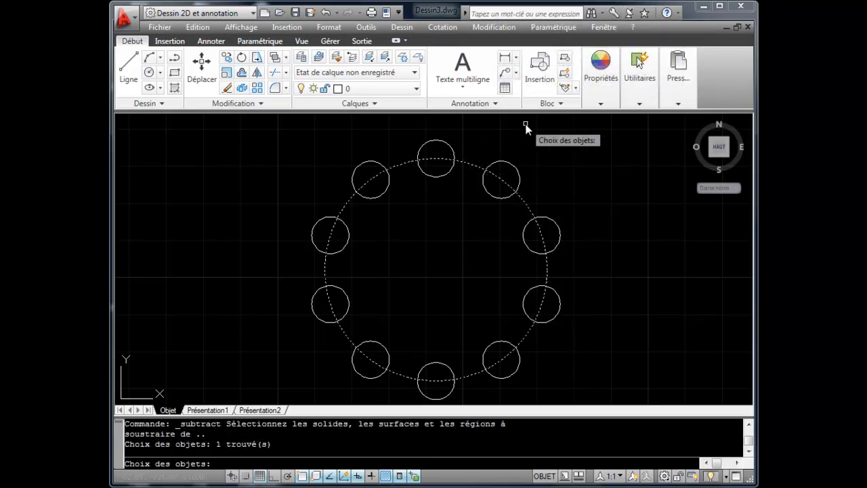
key(Return)
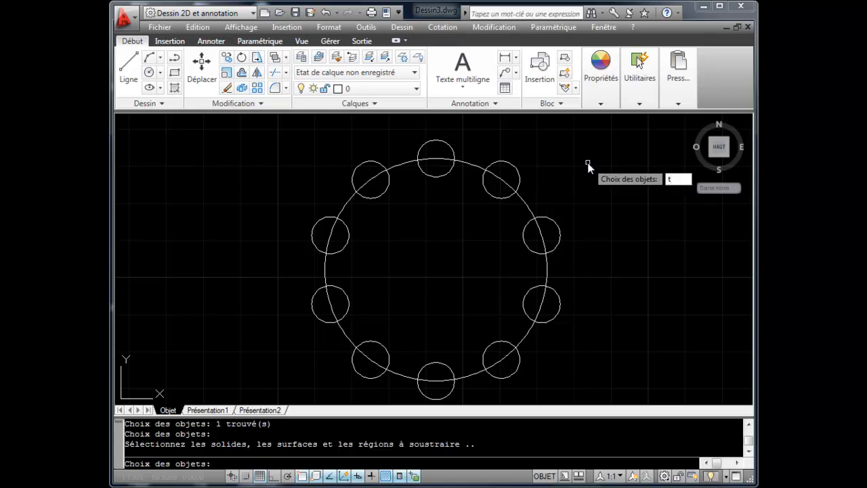
Subtract all ten small circle regions from the large circle region, selecting them with a fence path running around the ring.
key(Return)
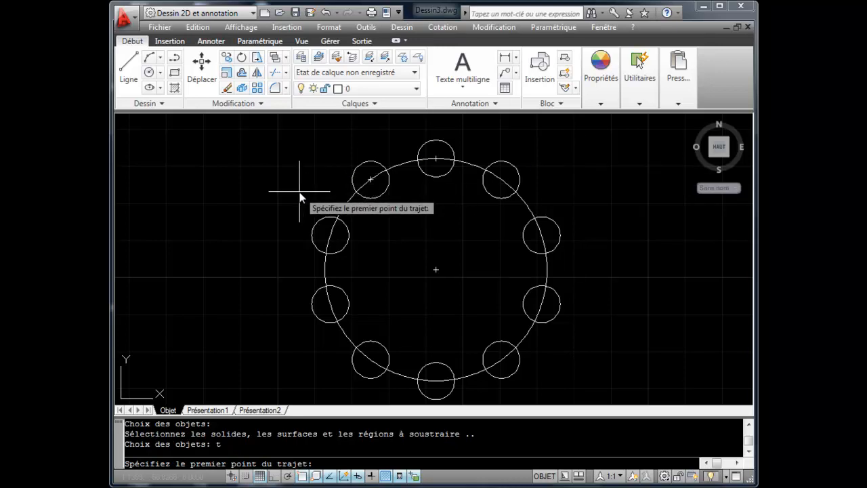
click(314, 202)
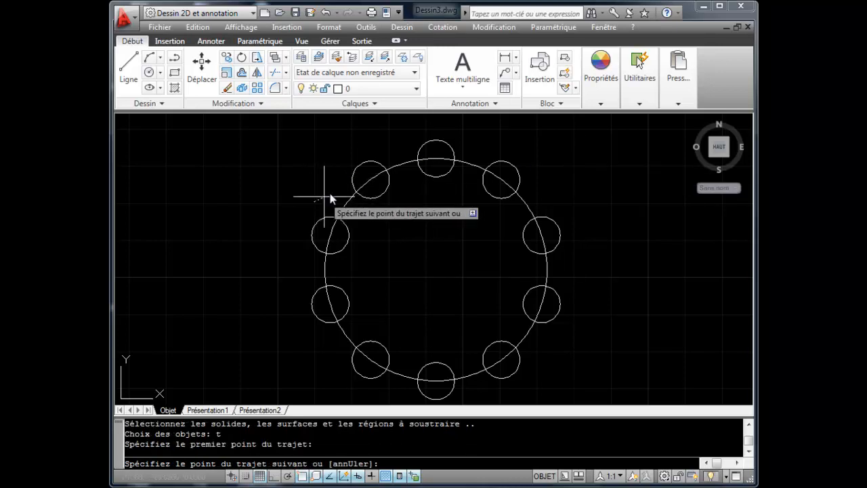
click(392, 152)
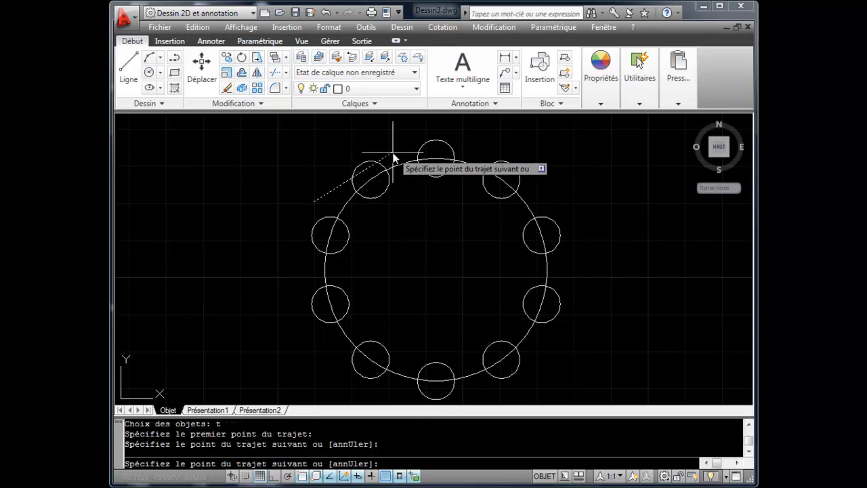
click(471, 147)
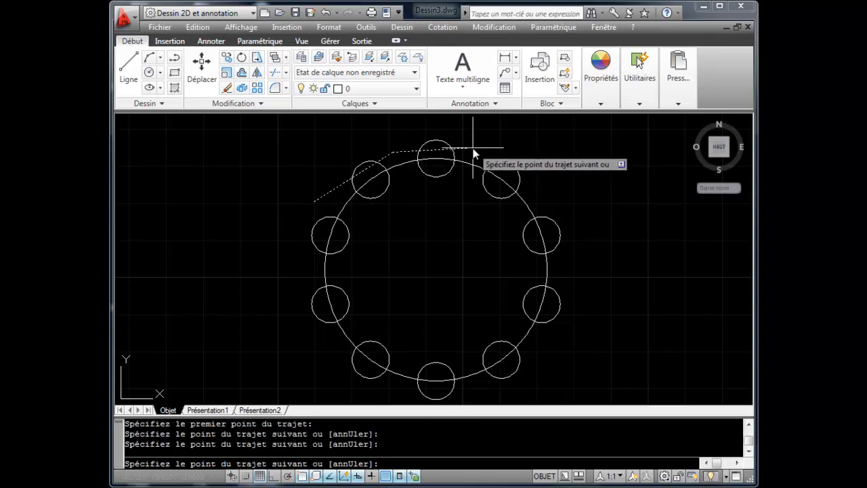
click(538, 199)
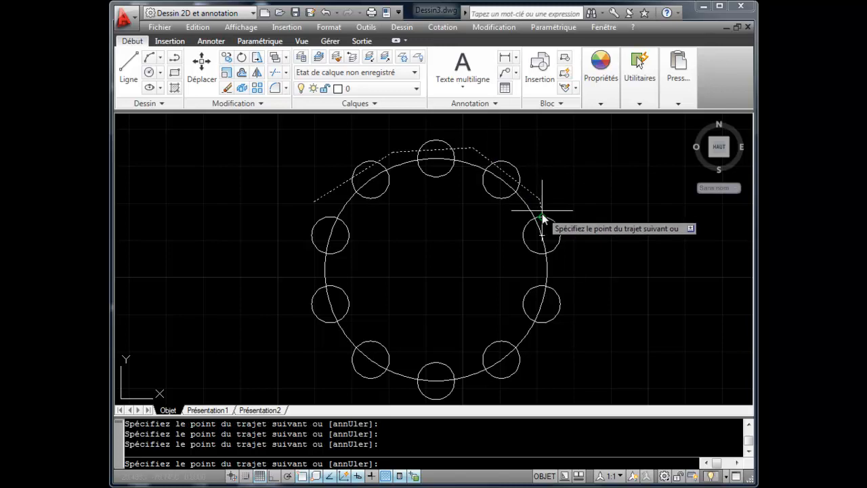
click(560, 265)
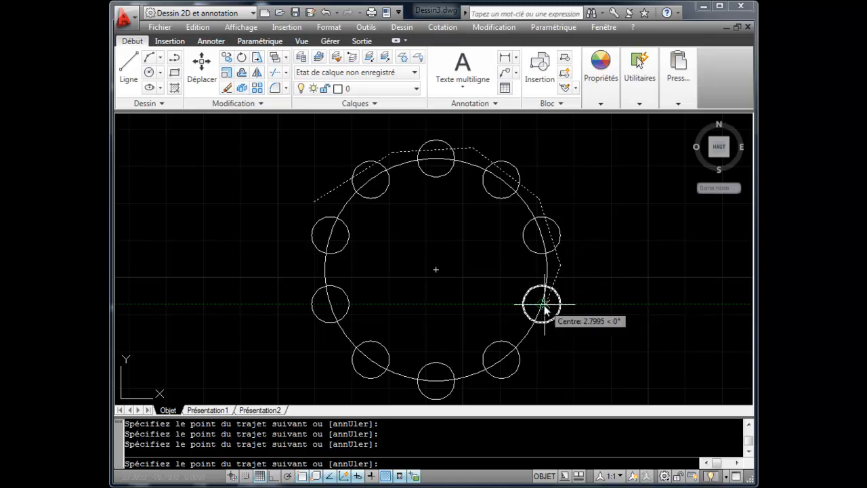
scroll(540, 304, up, 3)
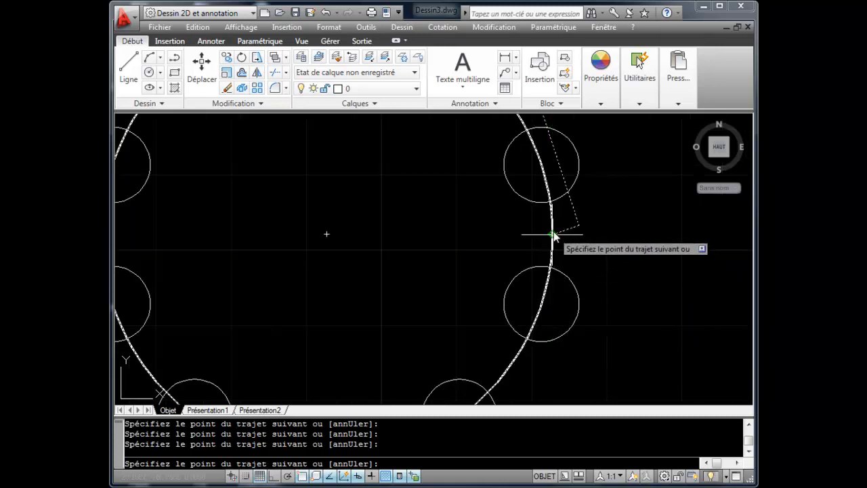
middle_drag(584, 261, 603, 173)
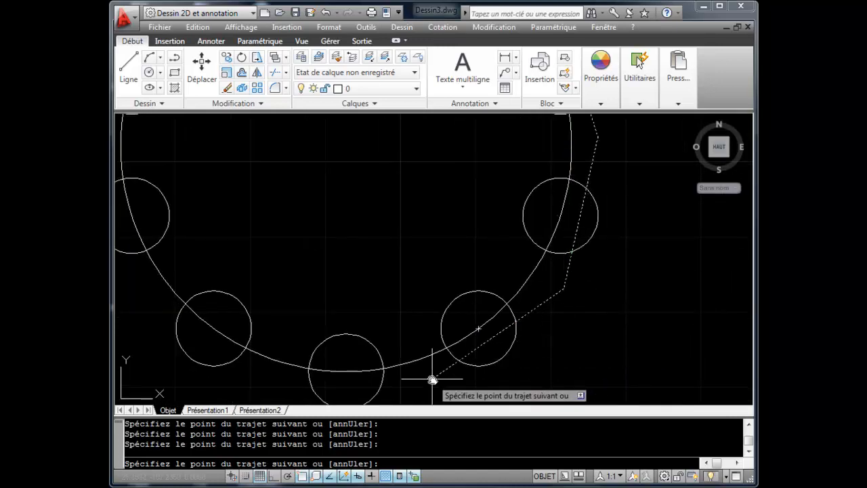
mouse_move(457, 348)
middle_down()
mouse_move(490, 286)
mouse_move(532, 242)
middle_up()
click(353, 283)
middle_drag(246, 253, 322, 304)
click(304, 265)
middle_drag(268, 249, 368, 352)
scroll(345, 224, down, 4)
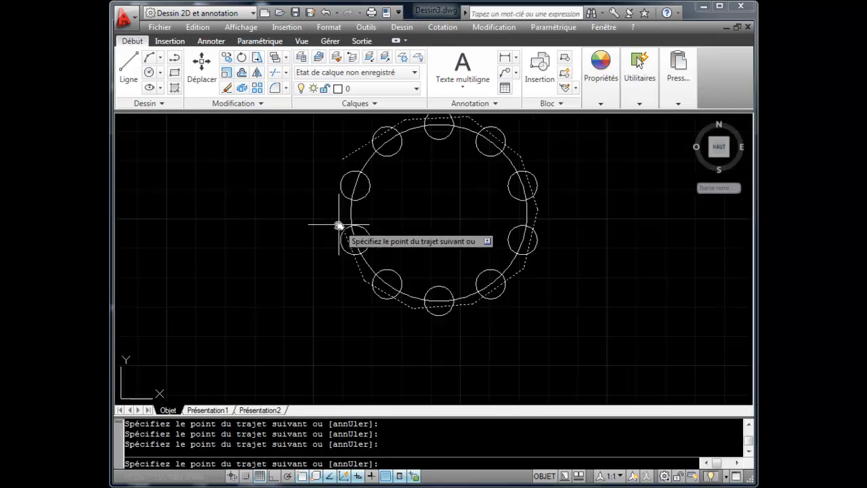
middle_drag(322, 261, 321, 269)
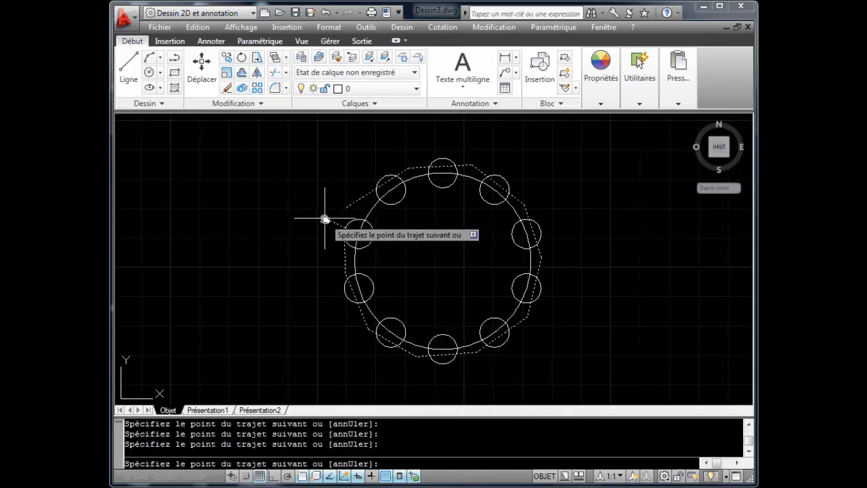
scroll(324, 216, up, 4)
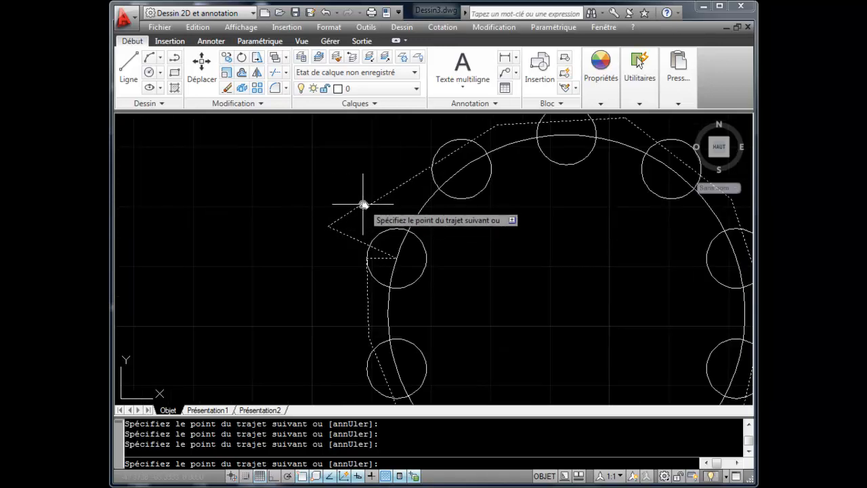
key(Return)
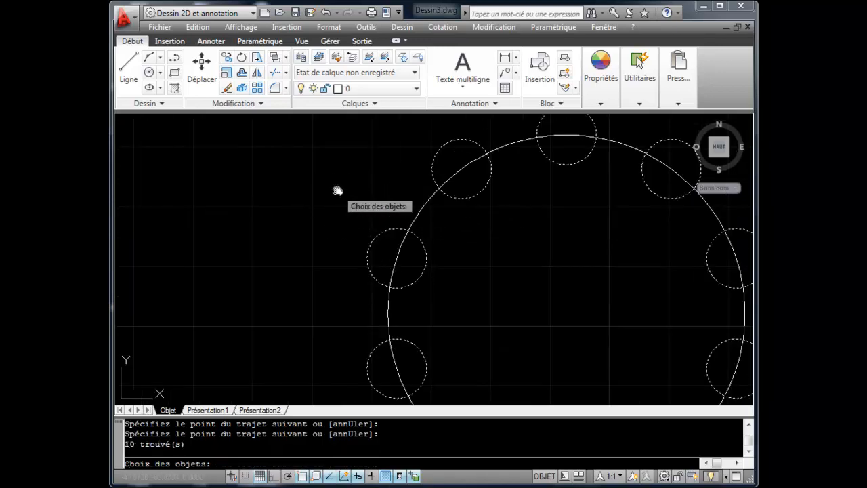
scroll(337, 190, down, 4)
scroll(360, 208, up, 1)
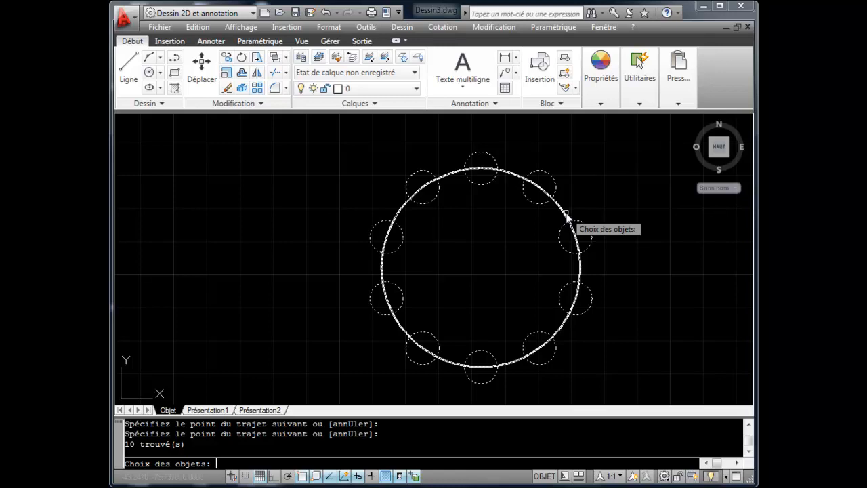
key(Return)
middle_drag(482, 221, 482, 212)
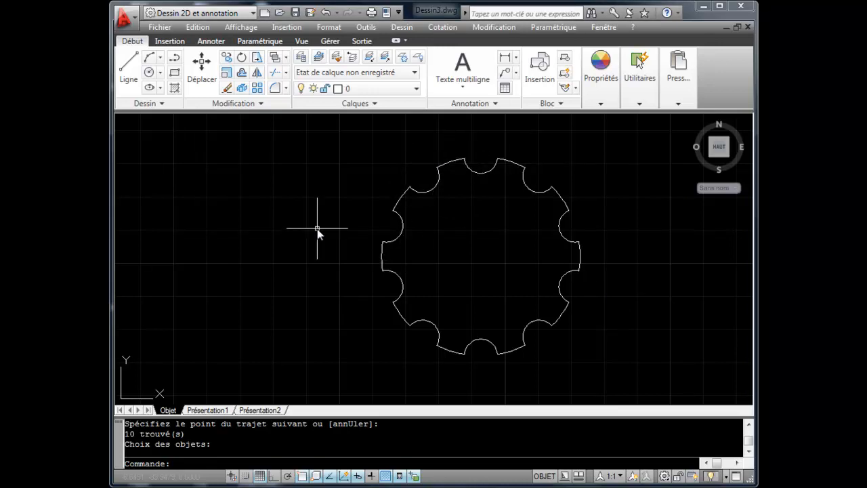
Draw a circle with a radius of 20 centred on the notched disc's centre.
click(148, 72)
click(148, 72)
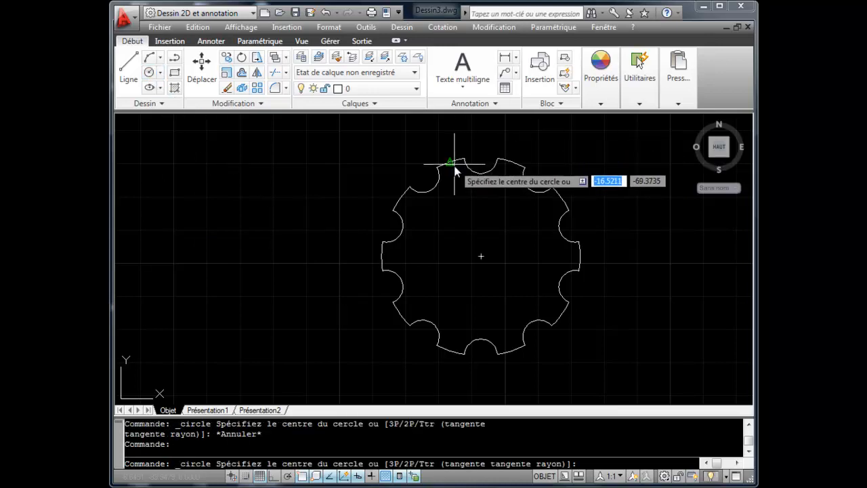
click(482, 256)
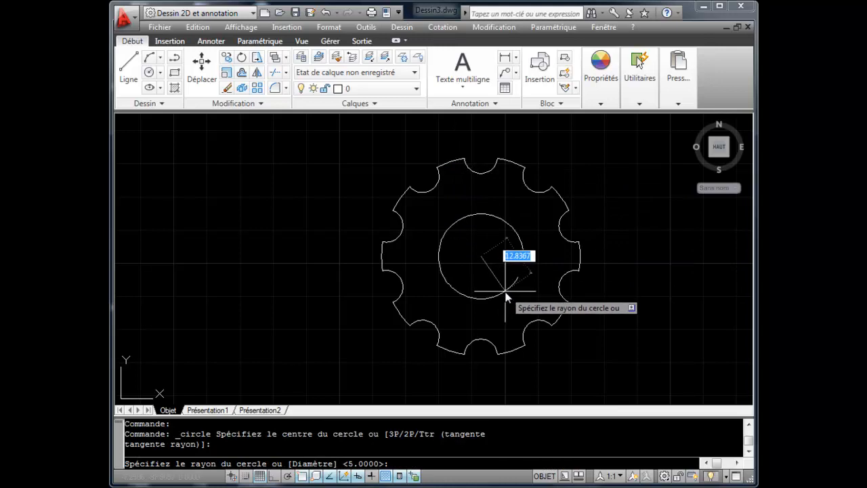
key(Return)
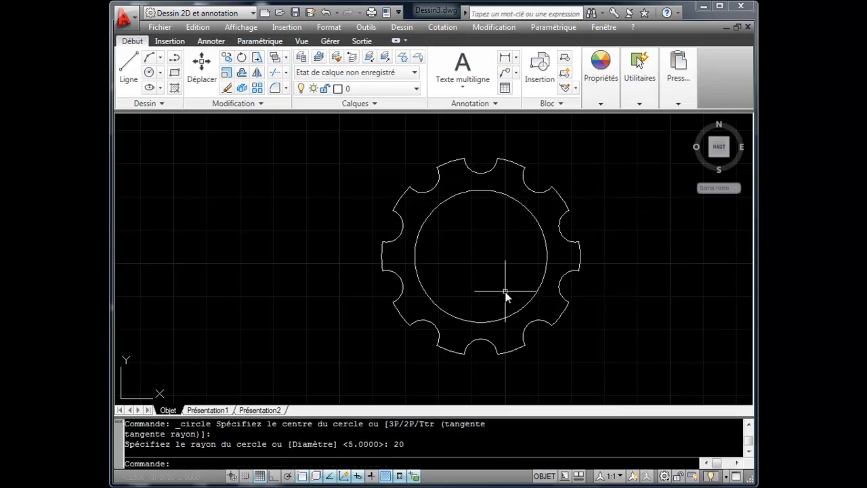
Draw a circle with a radius of 3 centred on the top quadrant point of the inner circle.
right_click(343, 152)
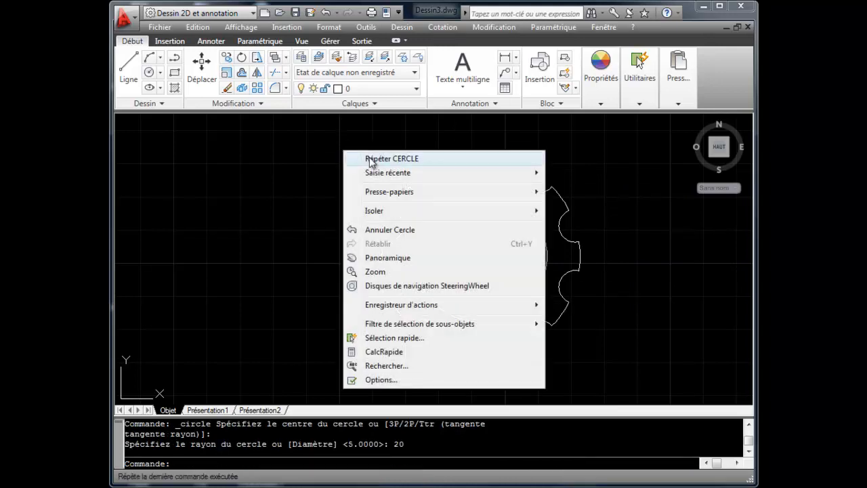
click(363, 155)
click(480, 194)
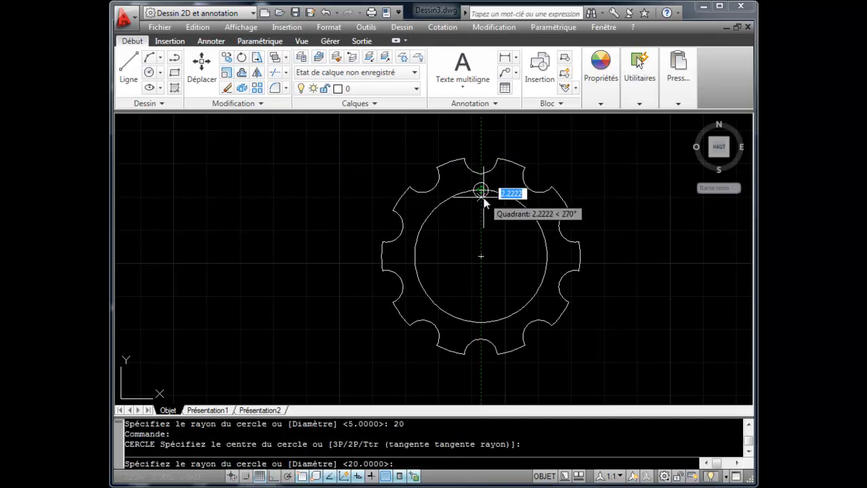
text(3)
key(Return)
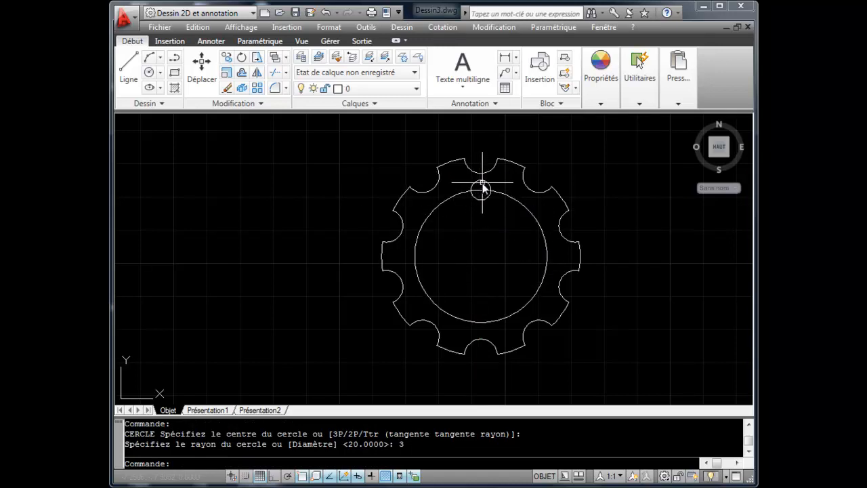
Create a polar array of the radius 3 circle with 10 items over 360° around the disc's centre.
click(257, 88)
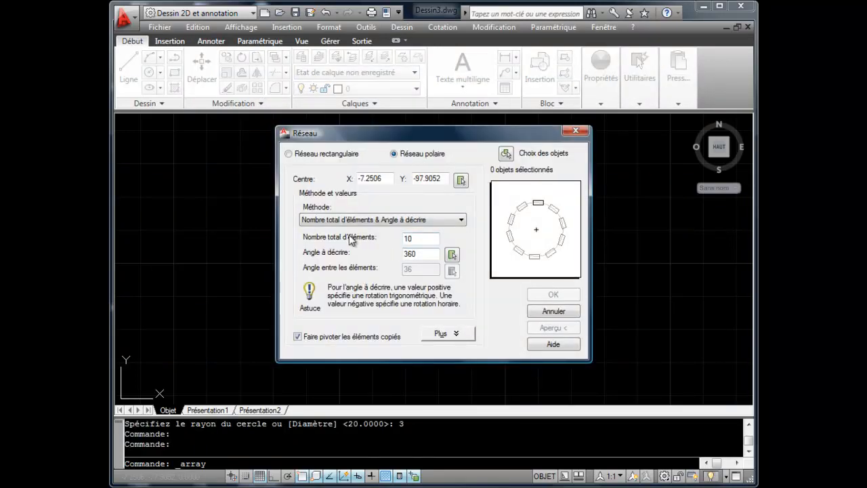
click(506, 155)
click(490, 183)
key(Return)
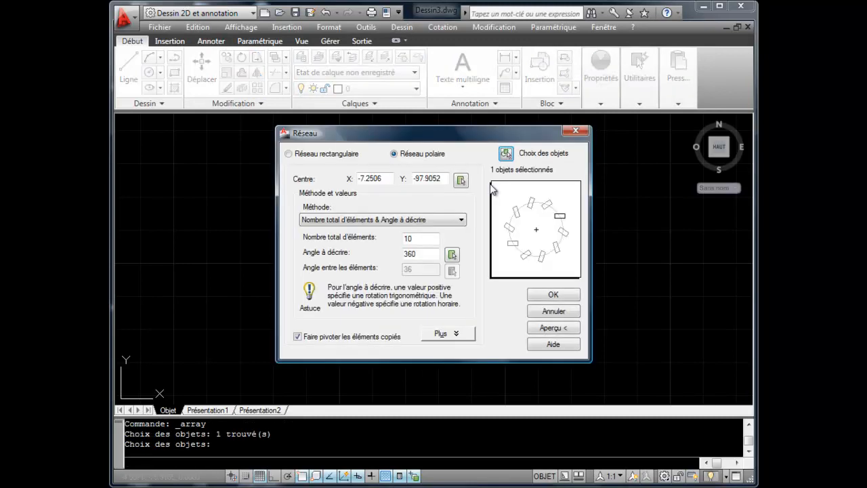
click(460, 181)
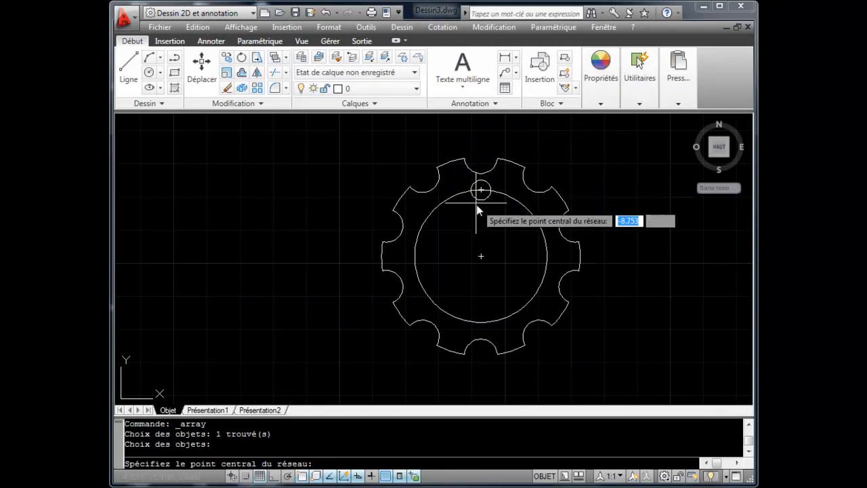
click(482, 254)
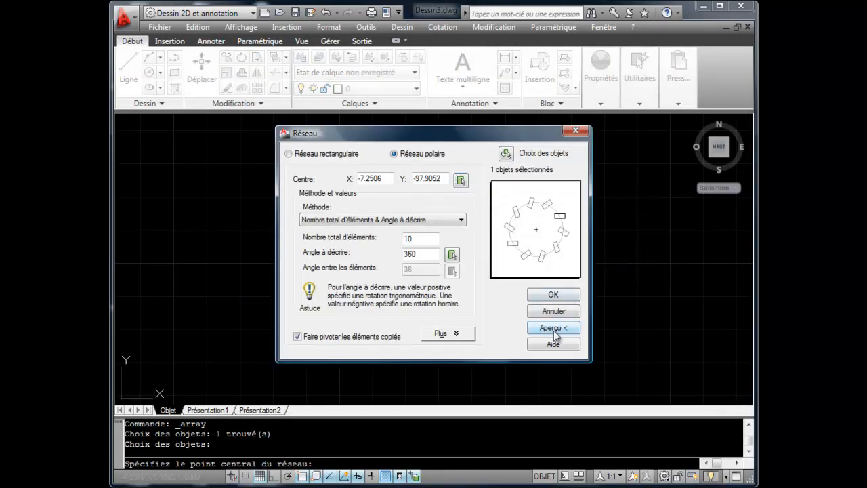
click(553, 328)
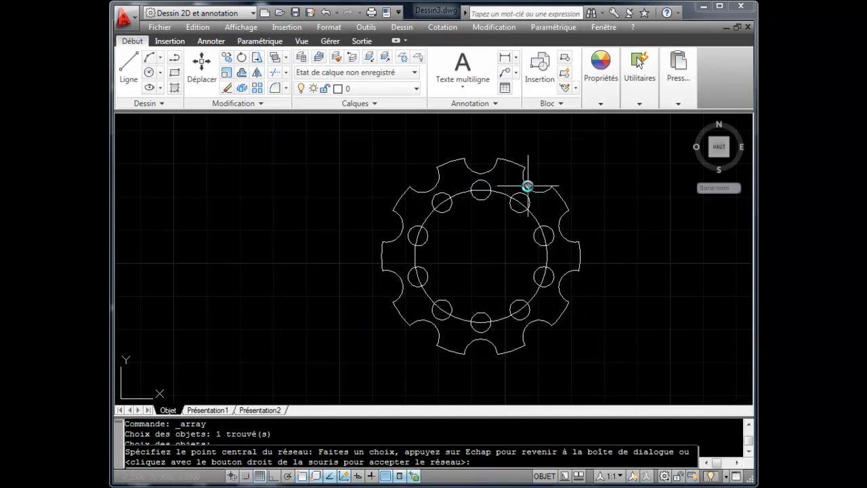
right_click(553, 243)
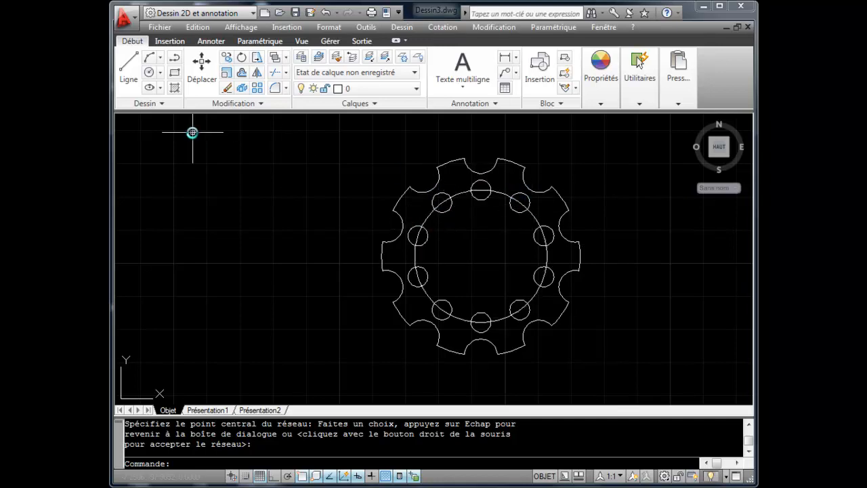
Convert the inner circle and the ten small circles on it into regions.
click(160, 105)
click(155, 133)
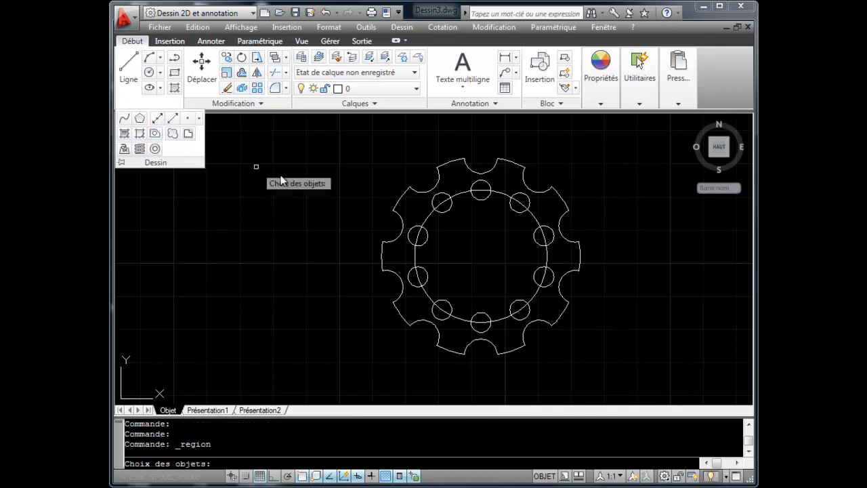
click(500, 194)
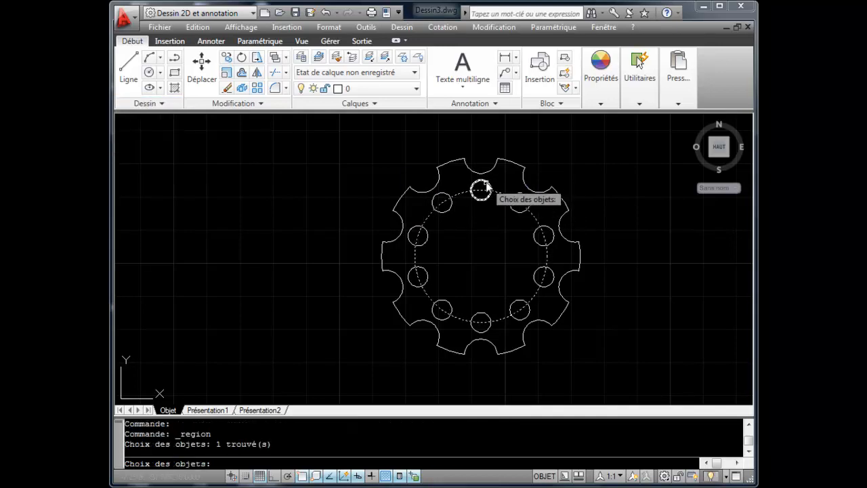
click(481, 190)
click(520, 202)
click(544, 234)
click(556, 259)
click(523, 280)
click(524, 280)
click(466, 332)
click(472, 283)
click(441, 315)
click(454, 262)
click(411, 288)
click(453, 227)
click(421, 246)
click(451, 196)
click(448, 211)
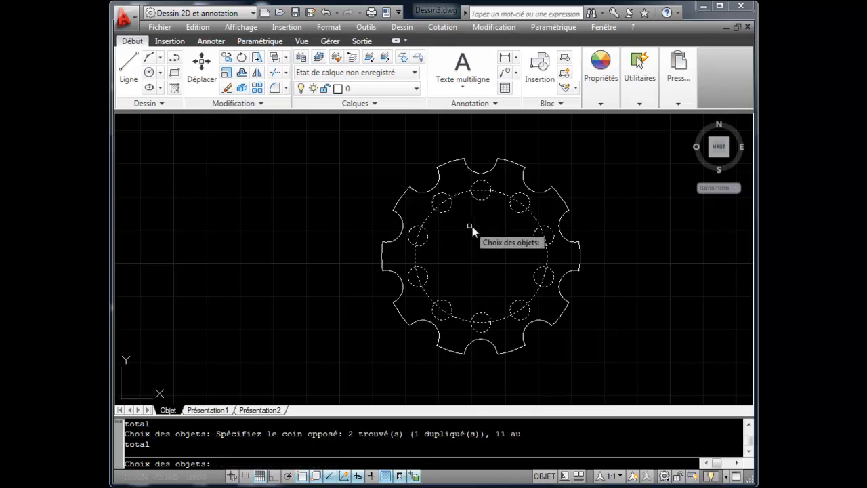
key(Return)
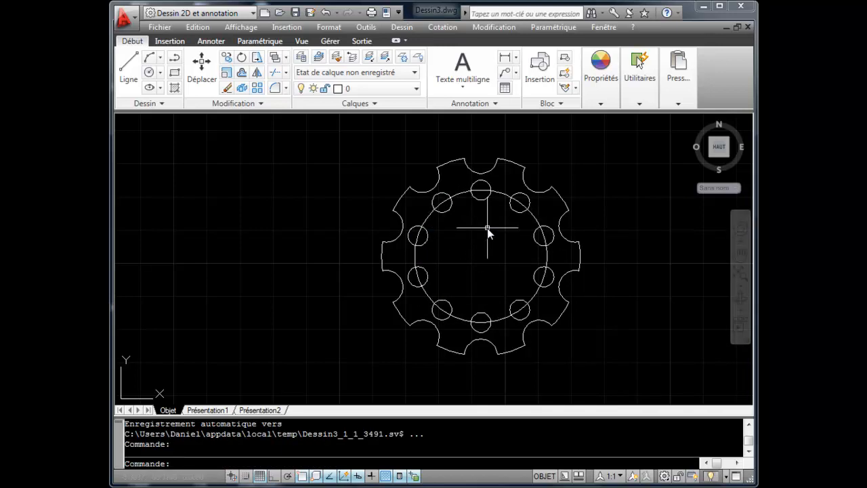
Unite the inner circle region with the ten small circle regions on it into one lobed region.
click(493, 27)
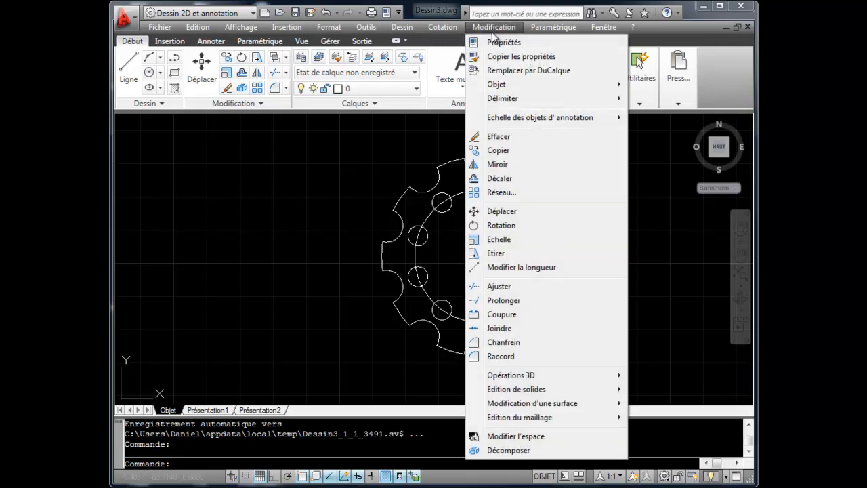
mouse_move(518, 390)
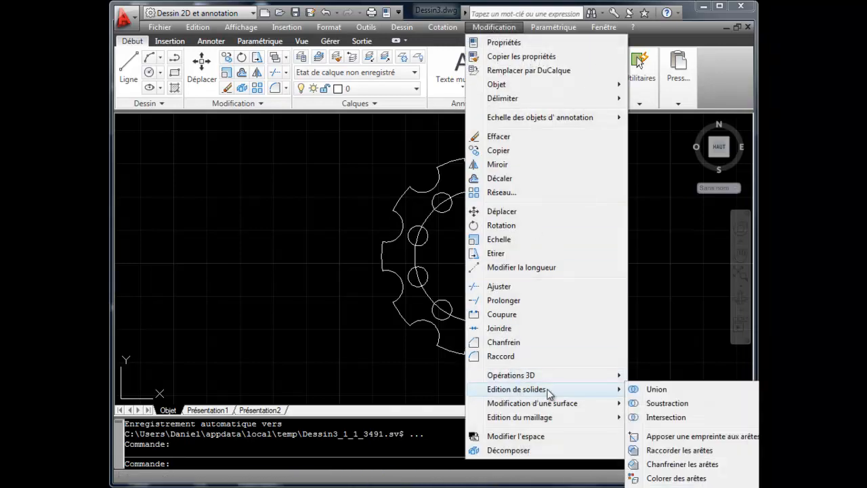
click(651, 387)
click(502, 193)
click(502, 193)
click(502, 180)
click(469, 213)
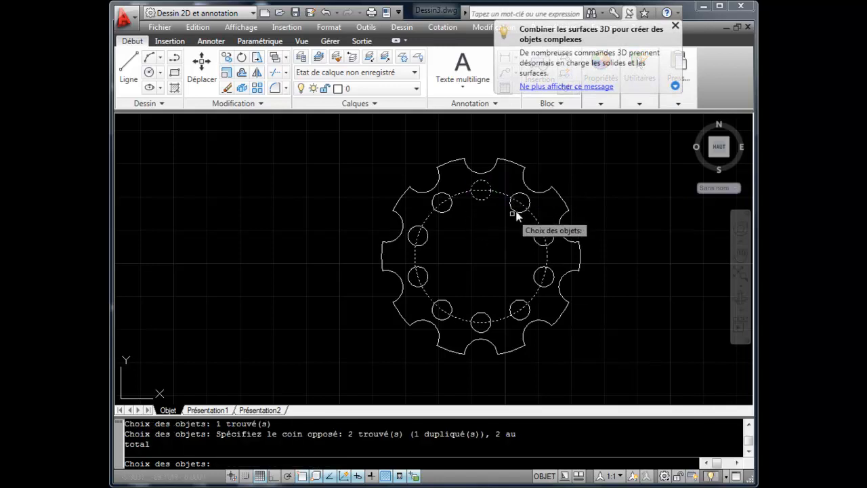
click(528, 202)
click(547, 233)
click(551, 258)
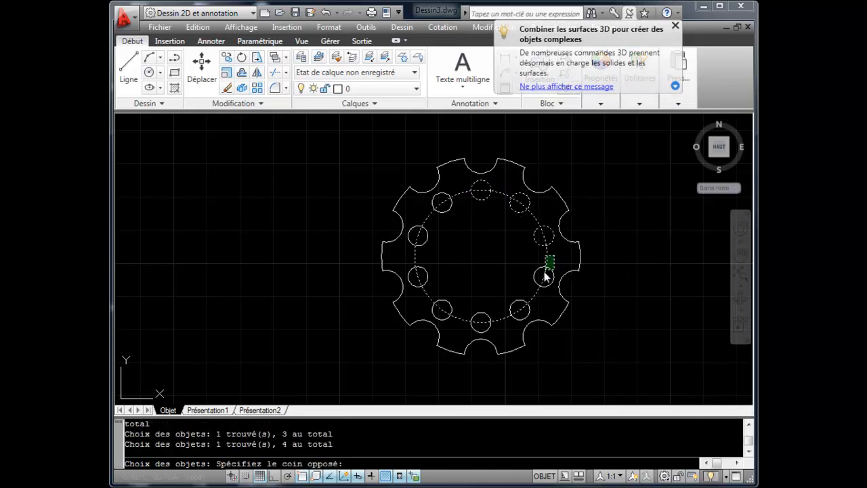
click(536, 284)
click(530, 279)
click(505, 311)
click(492, 294)
click(480, 318)
click(470, 279)
click(437, 317)
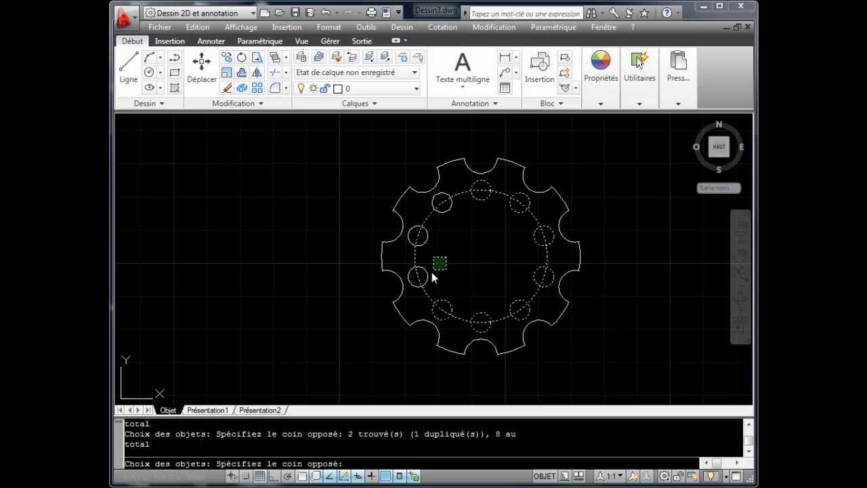
click(452, 225)
click(414, 267)
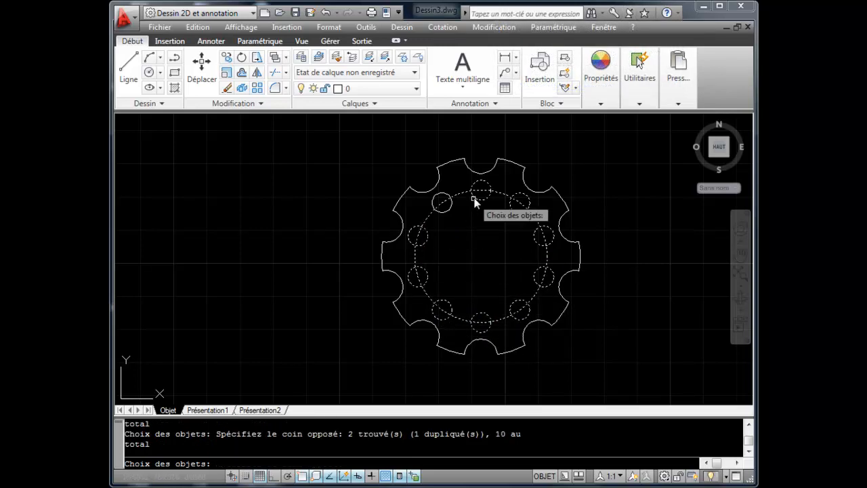
click(458, 192)
click(445, 213)
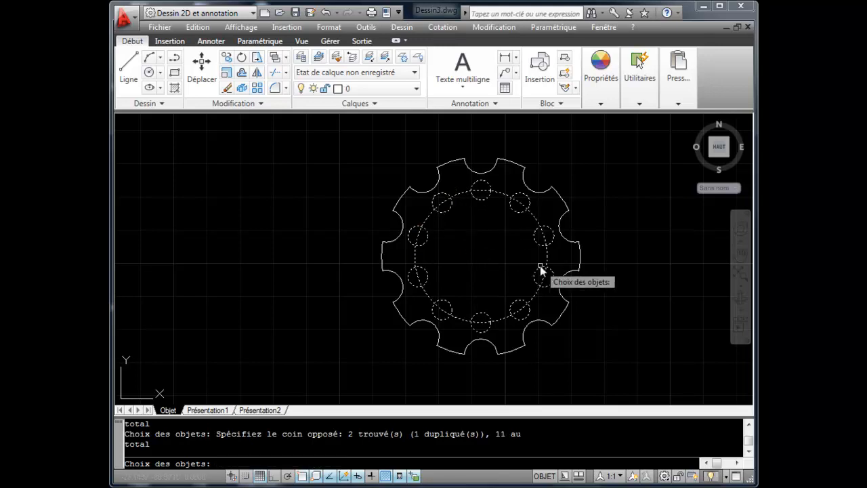
key(Return)
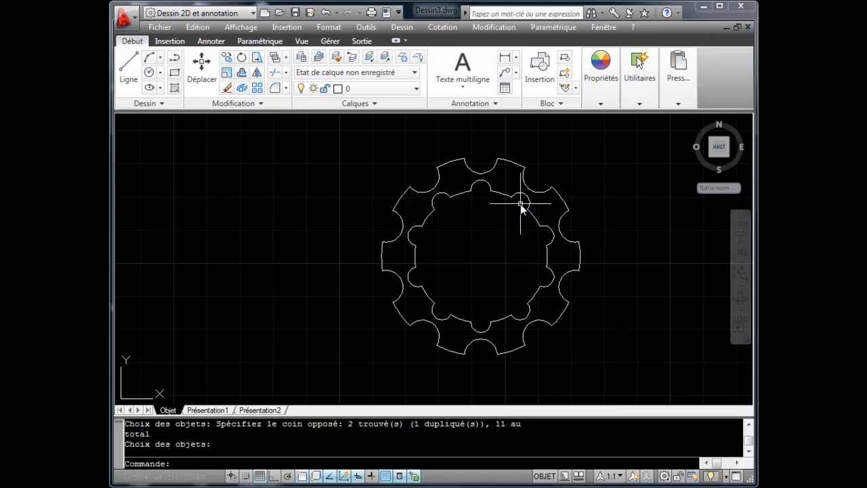
Draw a wide horizontal rectangle across the middle of the disc, extending past its outer contour on both sides.
click(174, 74)
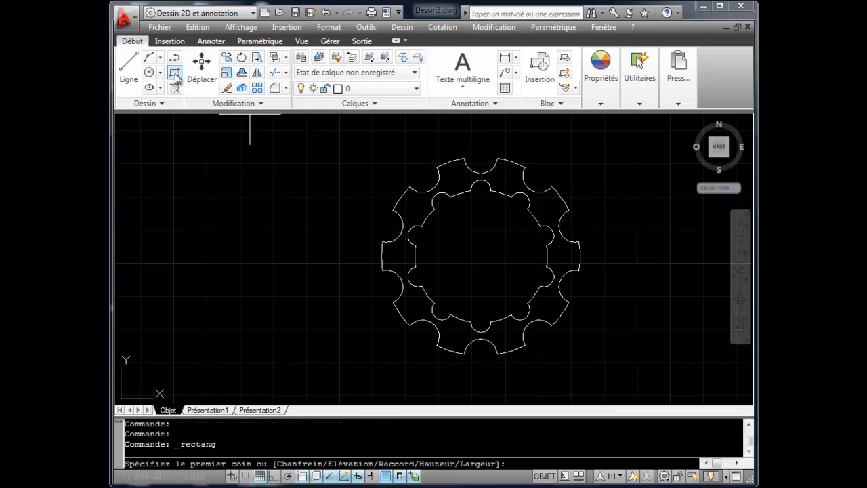
click(338, 231)
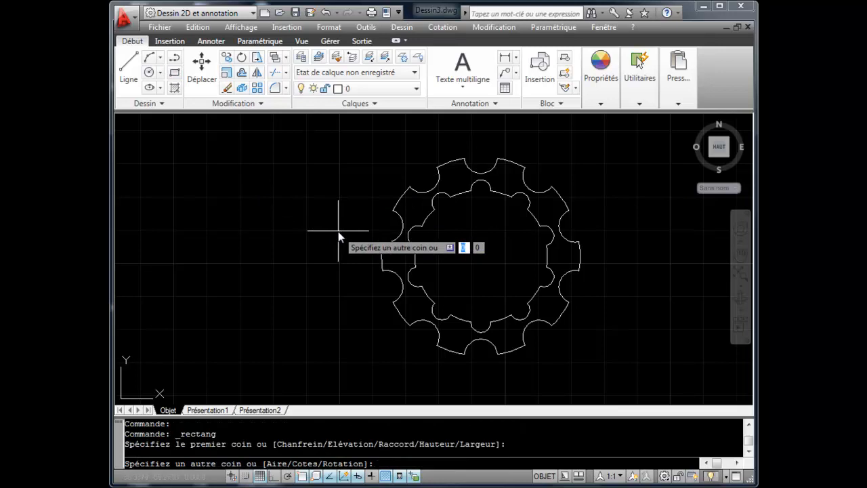
click(603, 281)
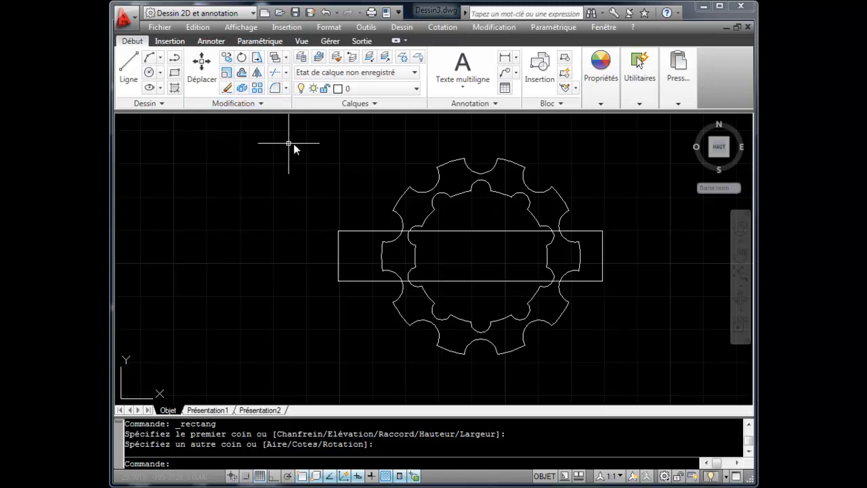
Convert the horizontal rectangle across the disc into a region.
click(170, 41)
click(133, 42)
click(161, 105)
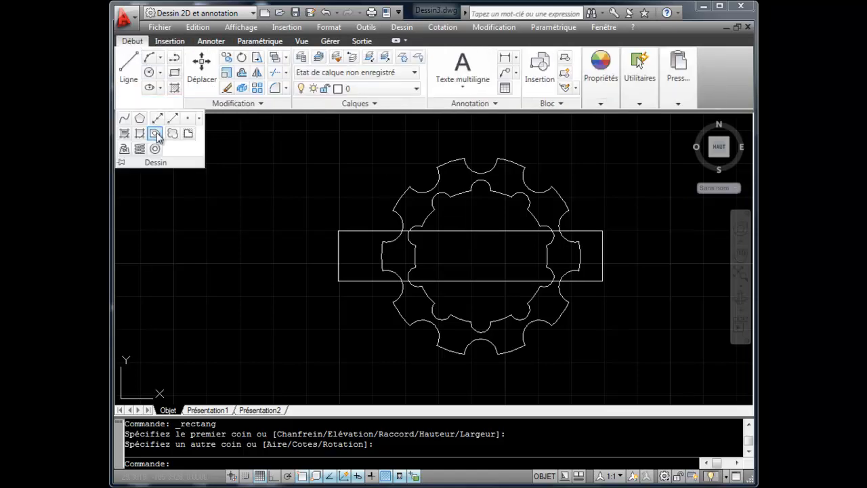
click(155, 134)
click(619, 159)
click(297, 362)
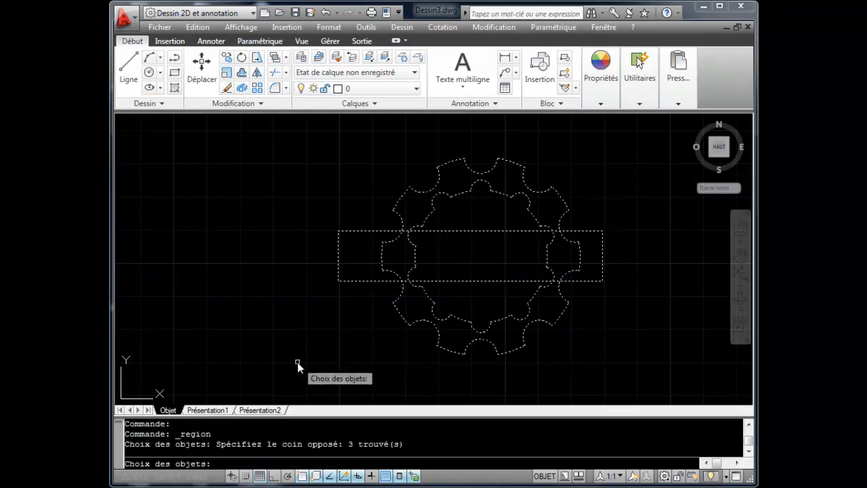
key(Return)
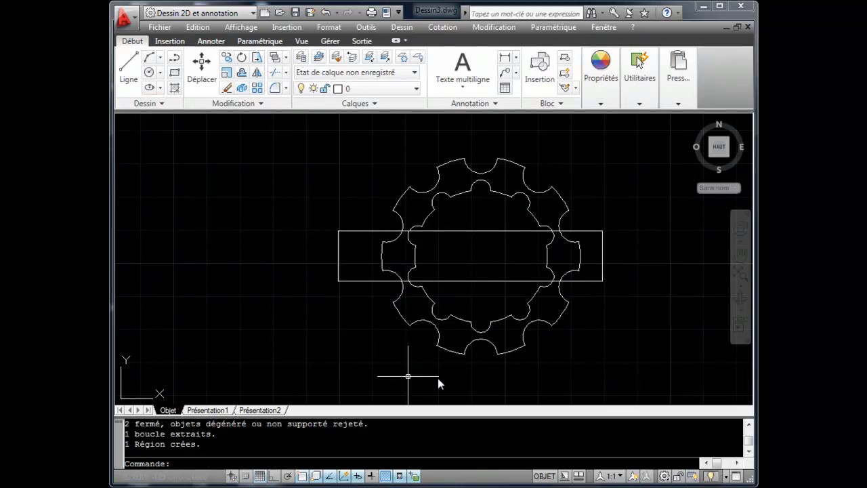
Intersect the rectangle region with the lobed inner region, keeping only their common area.
click(492, 27)
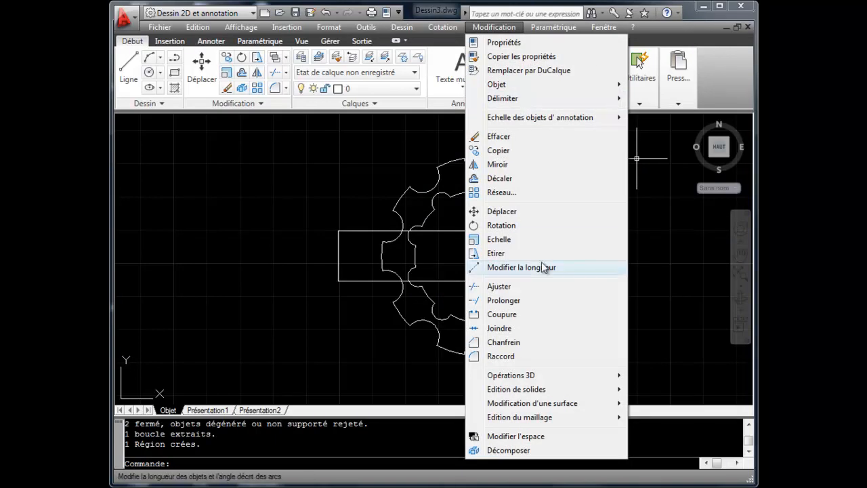
mouse_move(532, 389)
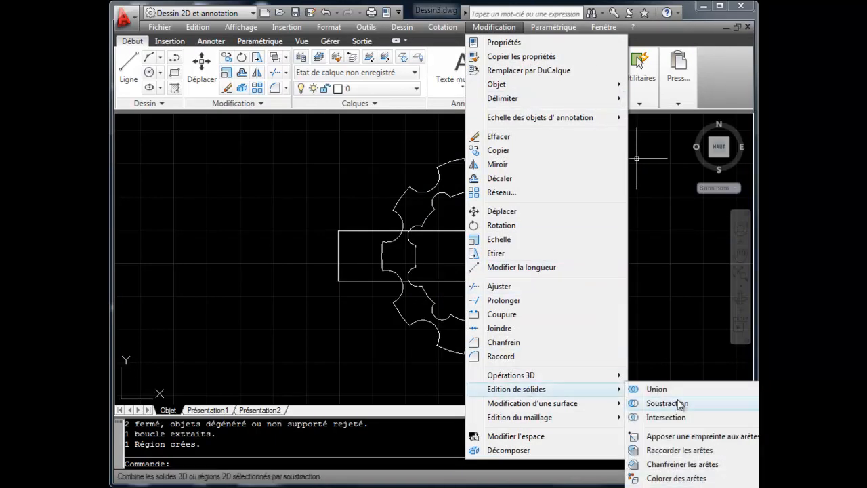
click(666, 417)
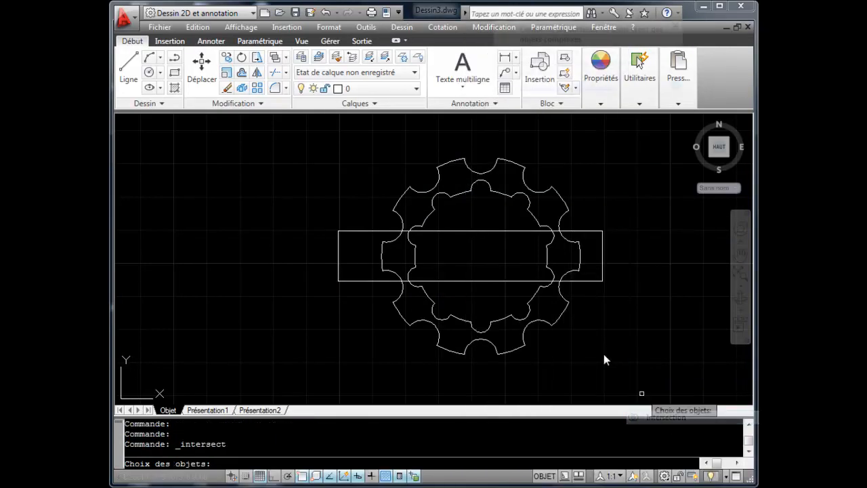
click(436, 231)
click(425, 221)
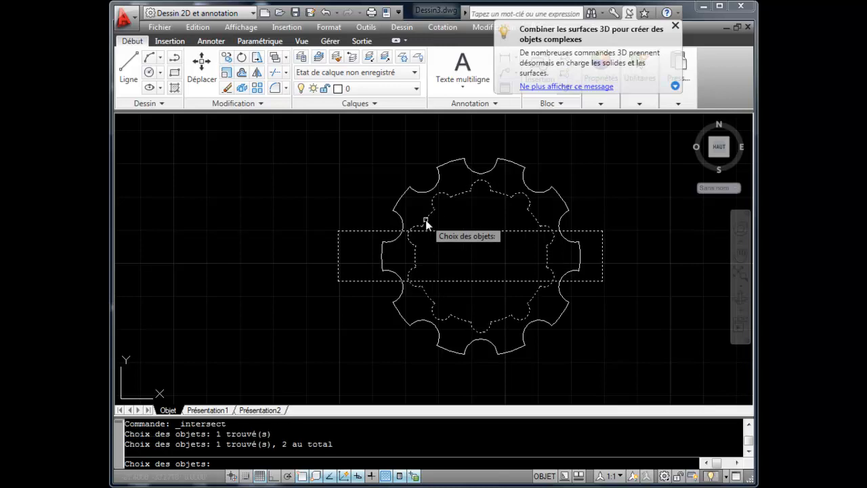
key(Return)
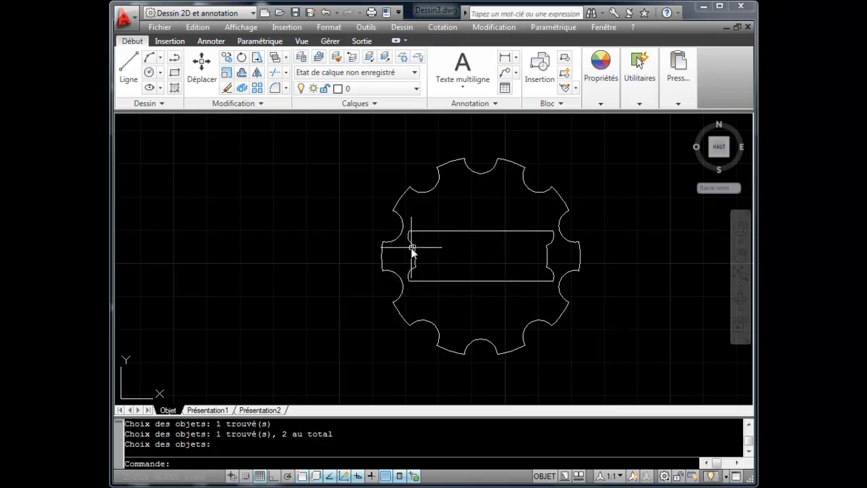
Draw a circle centred on the top of the disc's bottom notch, reaching the outer corner of the neighbouring notch.
mouse_move(550, 273)
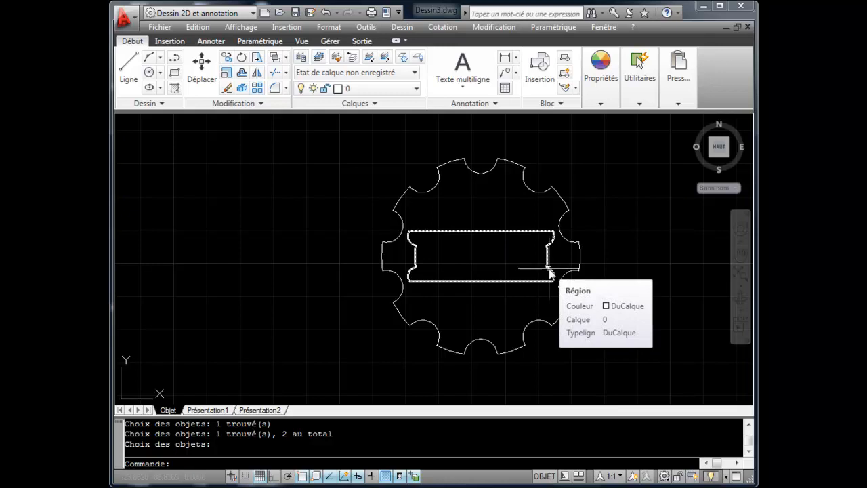
click(149, 73)
click(481, 355)
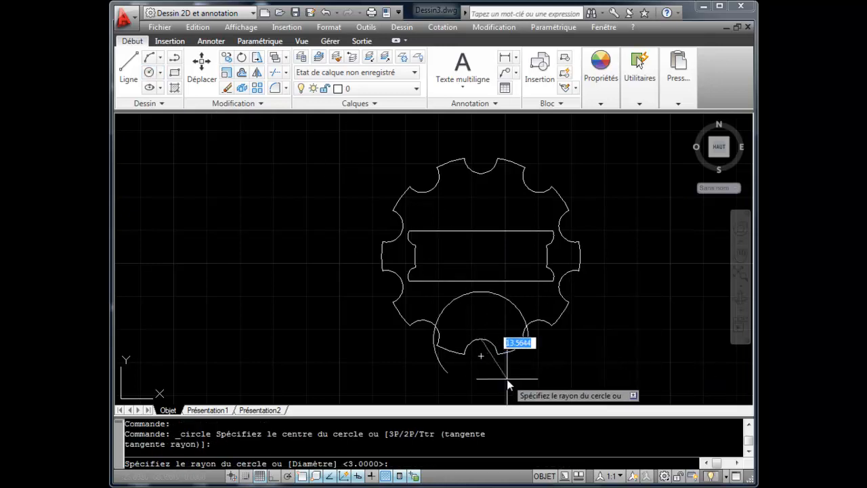
click(553, 328)
Convert the large circle over the bottom of the disc into a region.
middle_drag(305, 214, 313, 198)
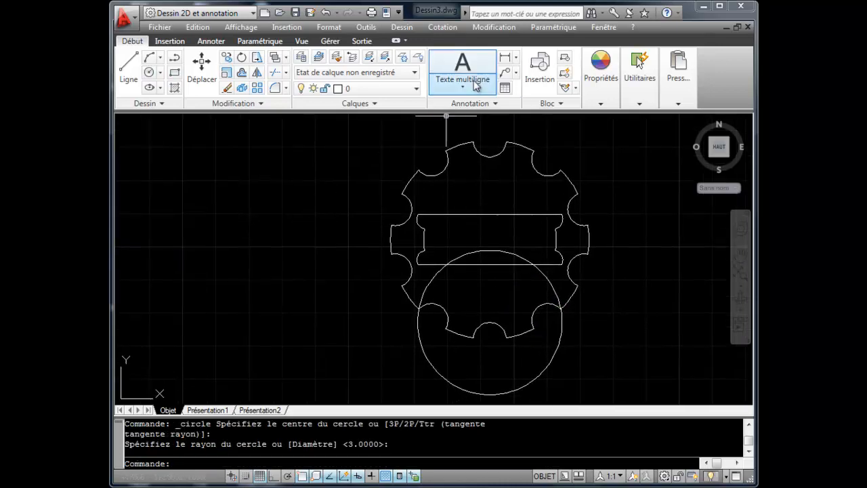
click(157, 103)
click(155, 135)
click(615, 153)
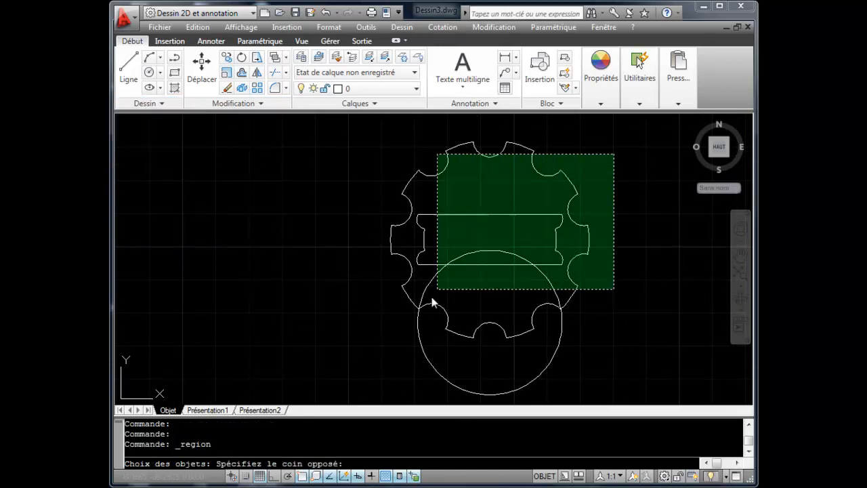
click(342, 374)
key(Return)
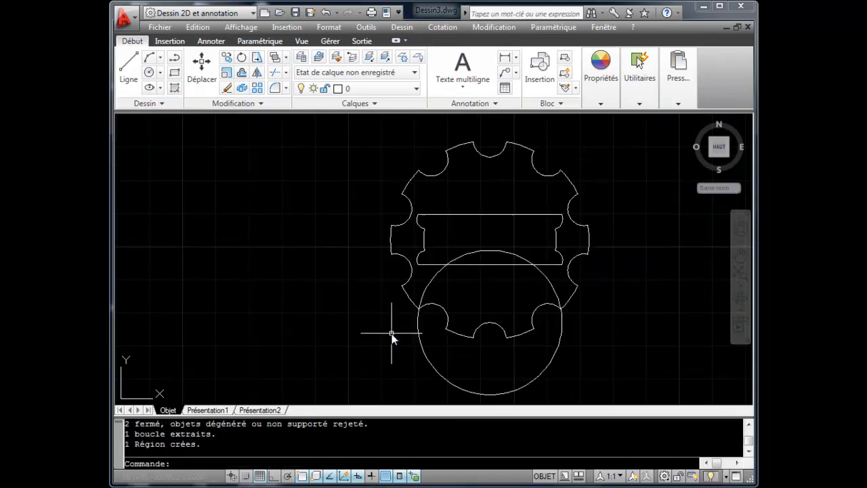
Subtract the large circle region from the notched disc region.
click(494, 27)
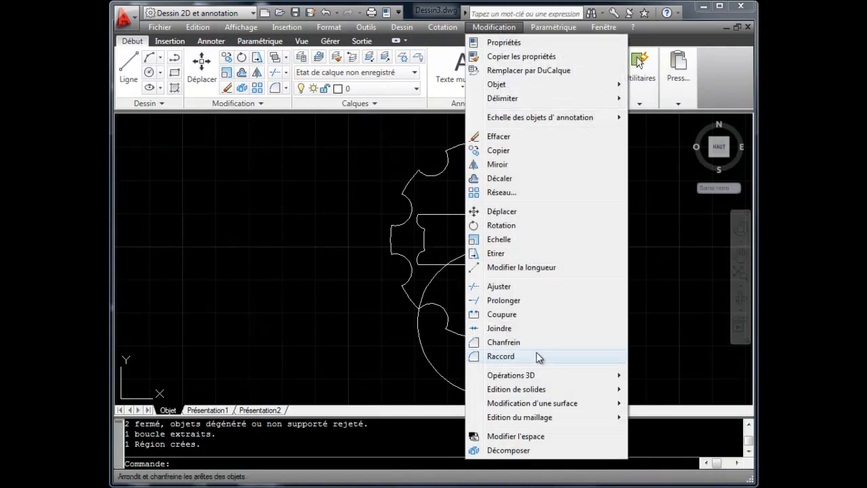
mouse_move(576, 391)
click(667, 403)
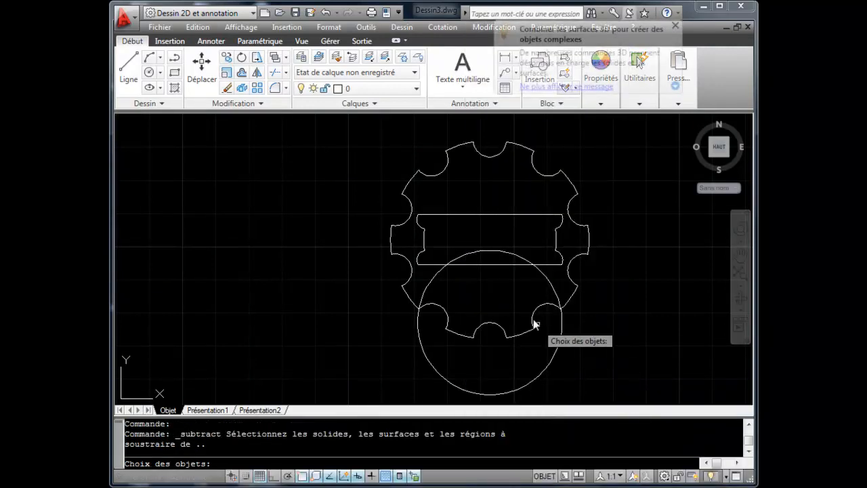
click(411, 276)
key(Return)
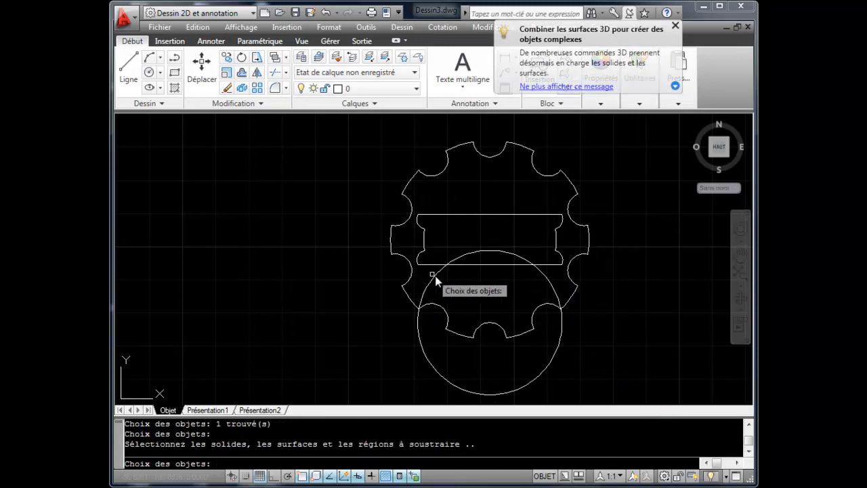
click(435, 276)
key(Return)
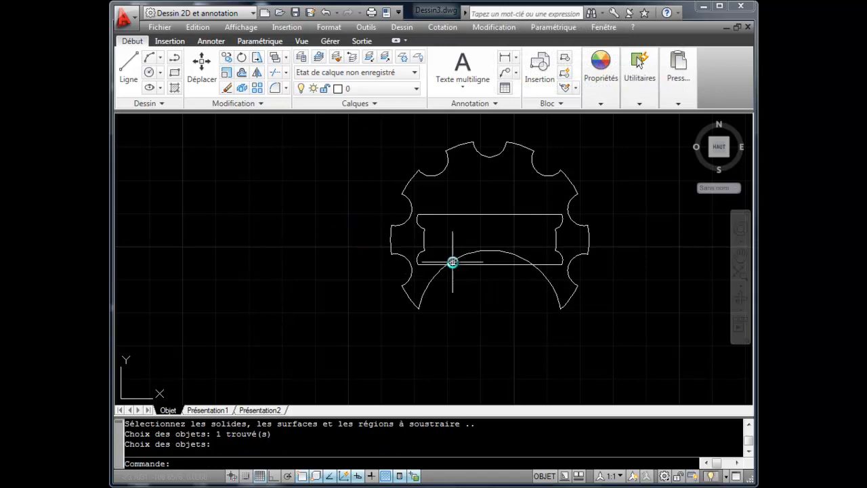
Try to convert the cut disc and the inner intersected shape into regions.
click(479, 252)
click(158, 104)
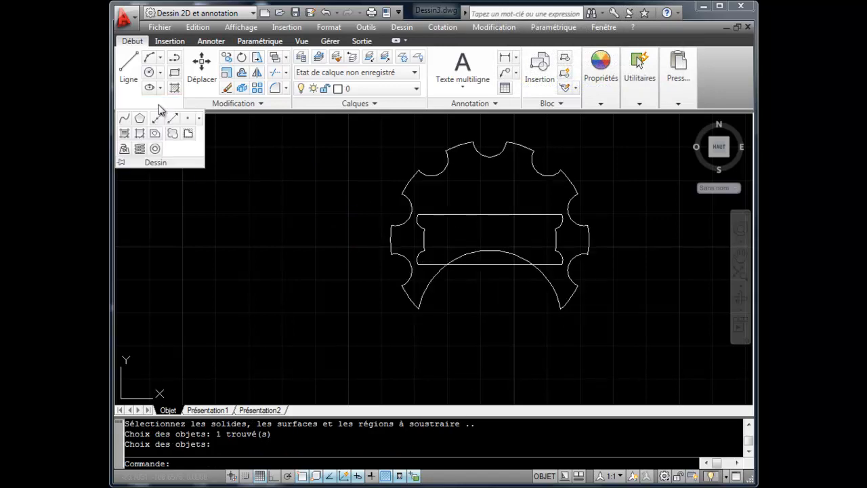
click(155, 134)
click(621, 145)
click(386, 326)
key(Return)
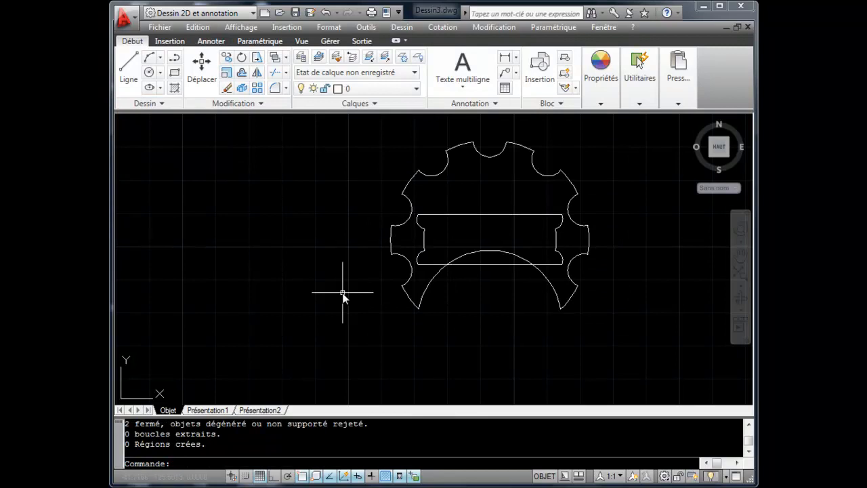
Subtract the inner intersected region from the notched disc region.
click(496, 27)
mouse_move(600, 390)
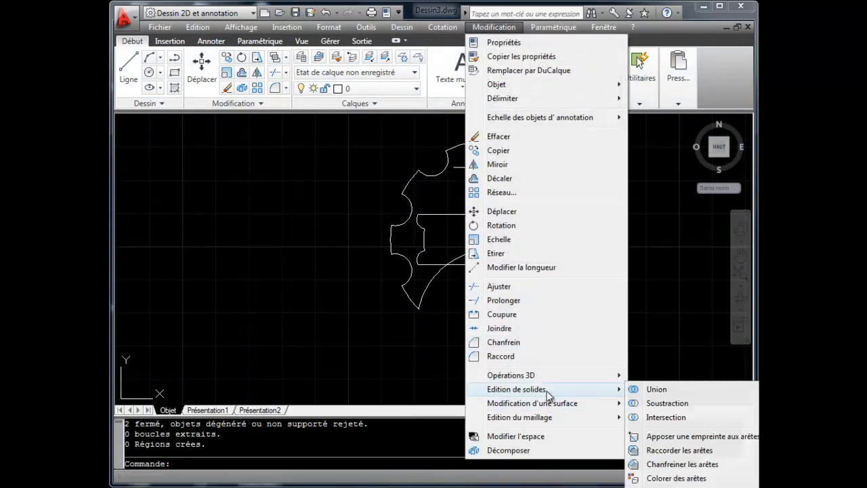
click(668, 404)
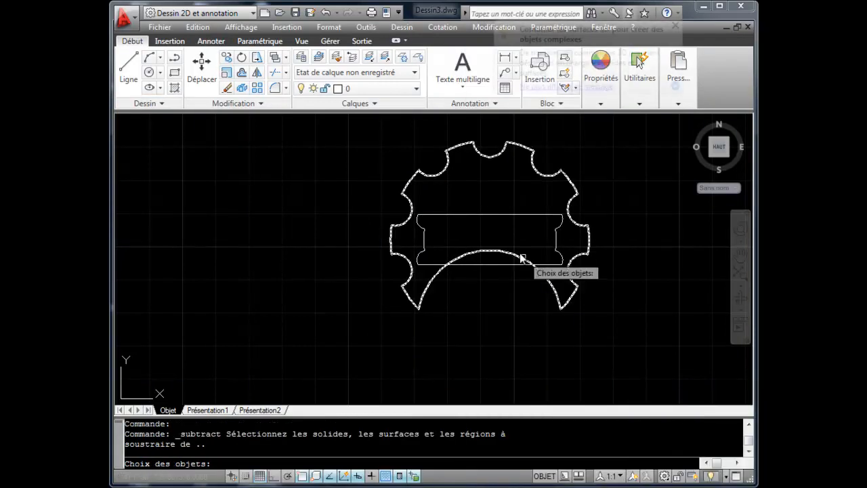
click(406, 221)
key(Return)
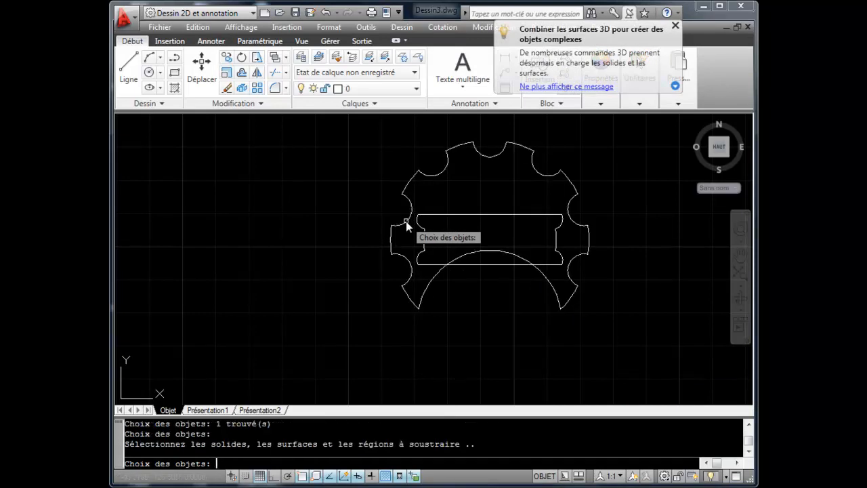
click(467, 264)
key(Return)
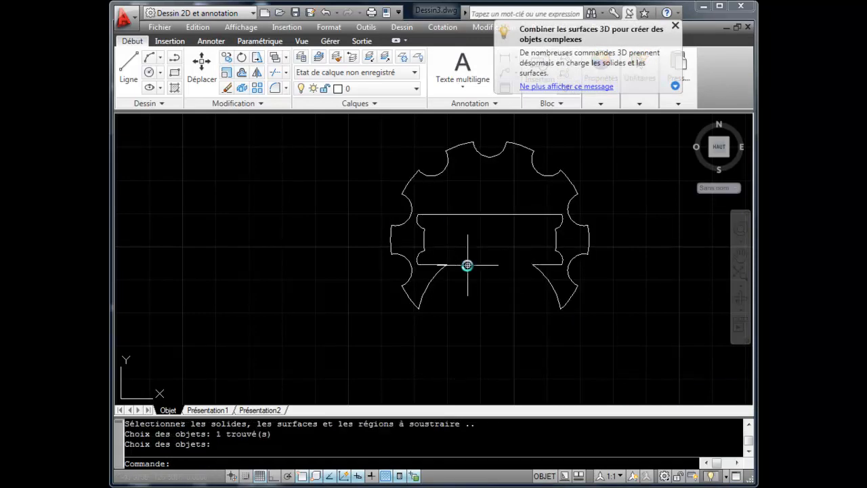
Switch from the top view to an isometric view of the finished notched profile.
middle_drag(349, 266, 342, 278)
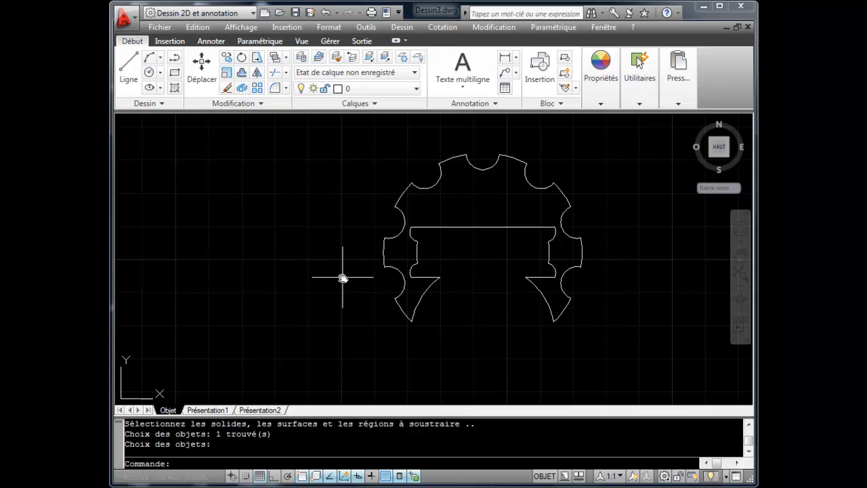
scroll(523, 291, down, 2)
scroll(522, 291, up, 3)
scroll(522, 290, down, 3)
mouse_move(521, 289)
middle_down()
mouse_move(455, 289)
mouse_move(434, 298)
middle_up()
scroll(455, 288, up, 2)
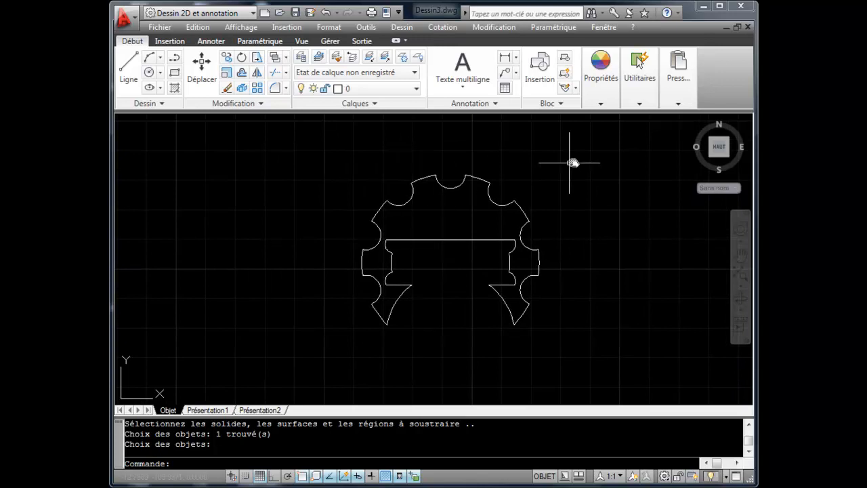
click(695, 121)
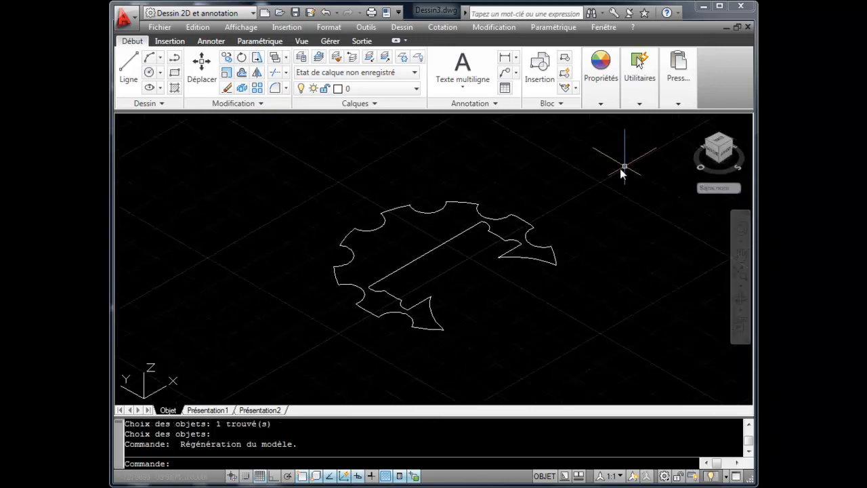
scroll(477, 291, down, 2)
scroll(478, 292, up, 1)
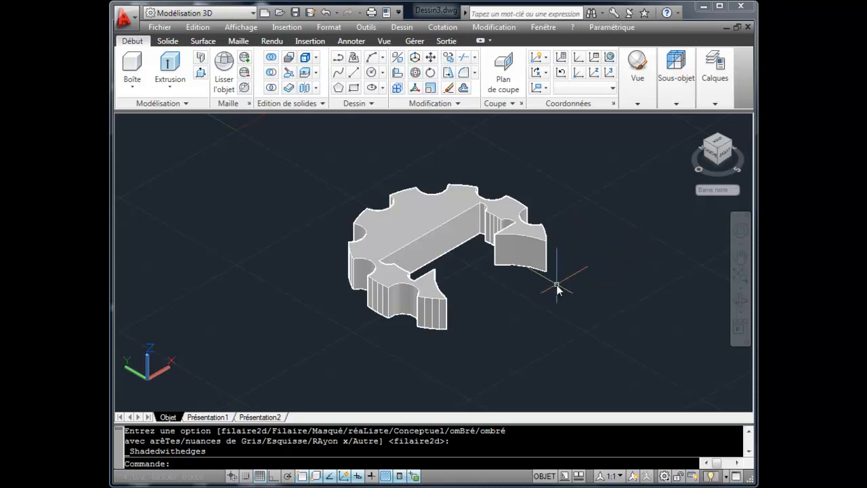
Orbit around the shaded extruded solid to examine it from a higher angle.
shift+middle_drag(613, 266, 600, 292)
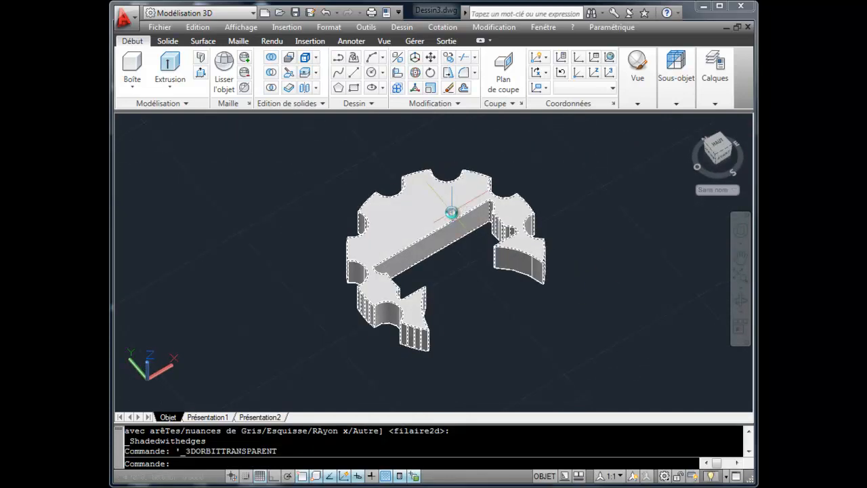
key(Escape)
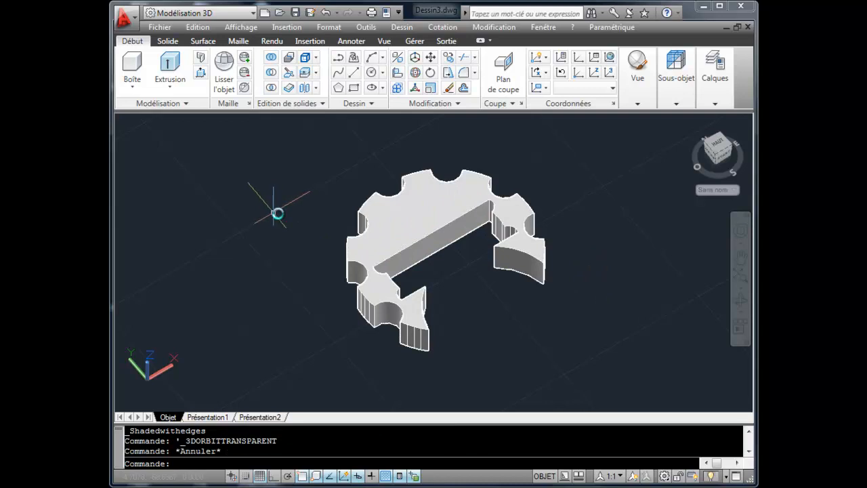